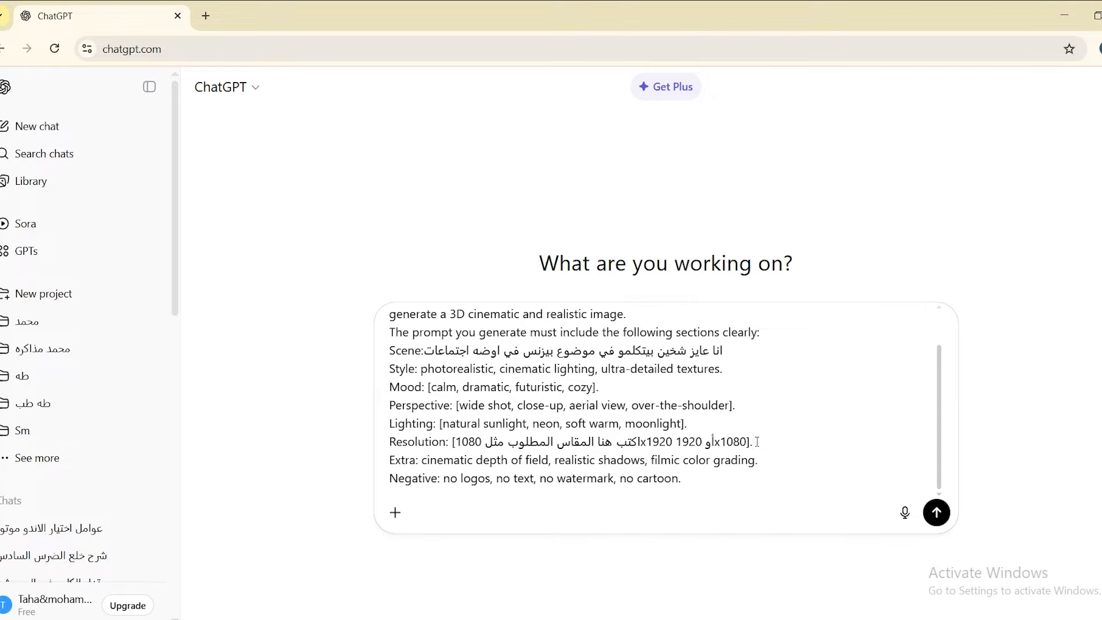
Replace the Resolution placeholder in the prompt template with "بمقاس التيك توك" and submit the request.
left_click_drag(755, 442, 454, 444)
type("بمقاس التيك توك")
key("Return")
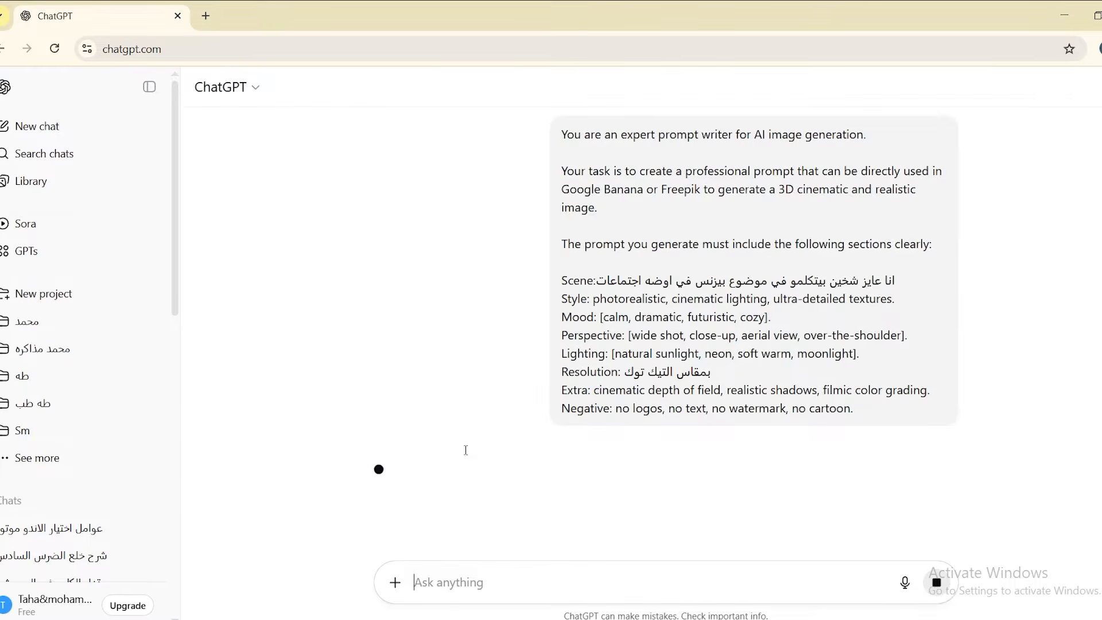
Review the generated image prompt and copy its text, starting from the Scene section.
scroll(752, 296, "down", 4)
scroll(752, 296, "down", 1)
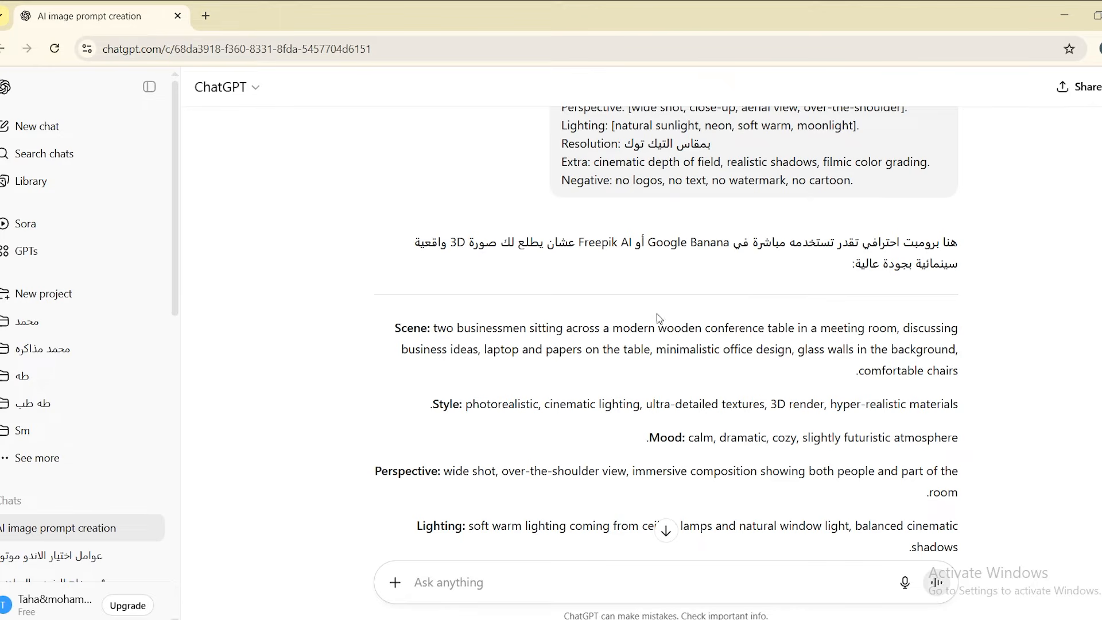
scroll(389, 269, "down", 3)
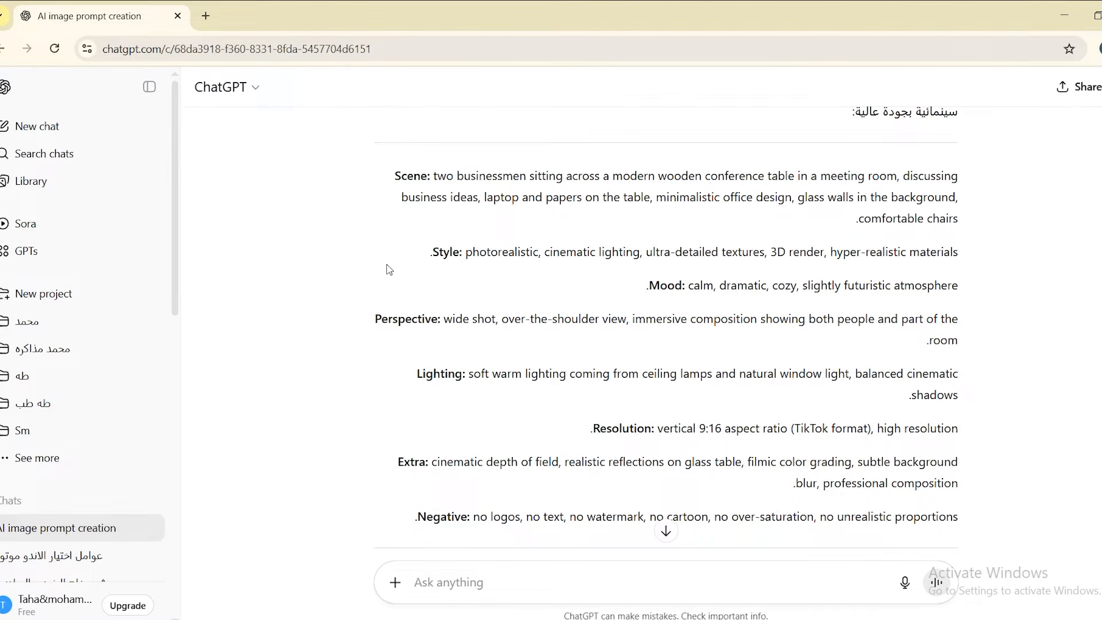
scroll(390, 270, "down", 1)
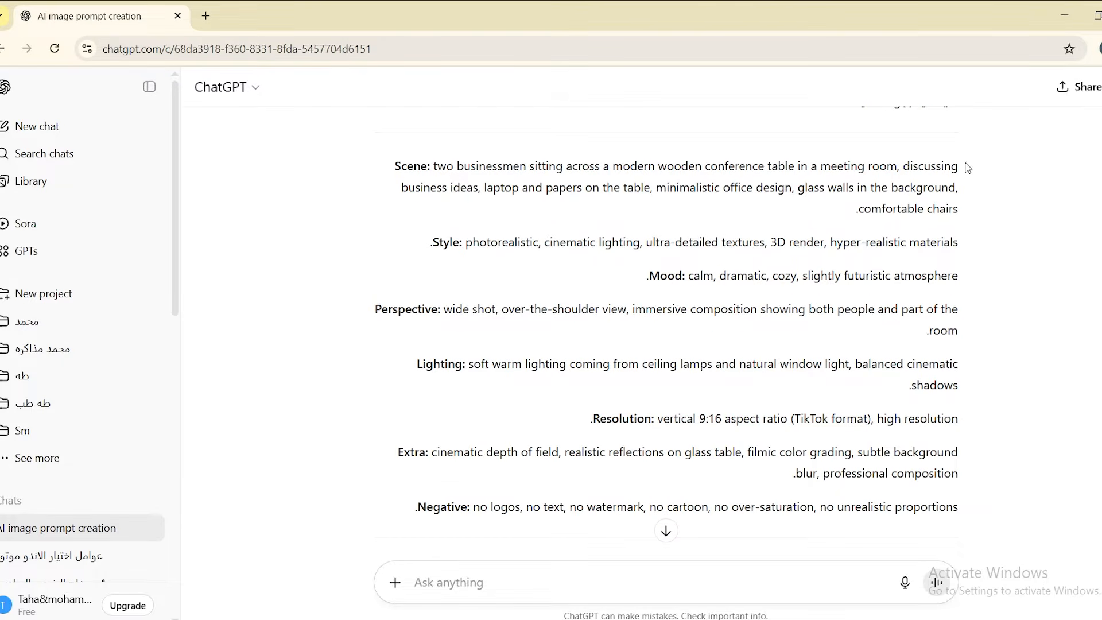
left_click_drag(959, 168, 390, 360)
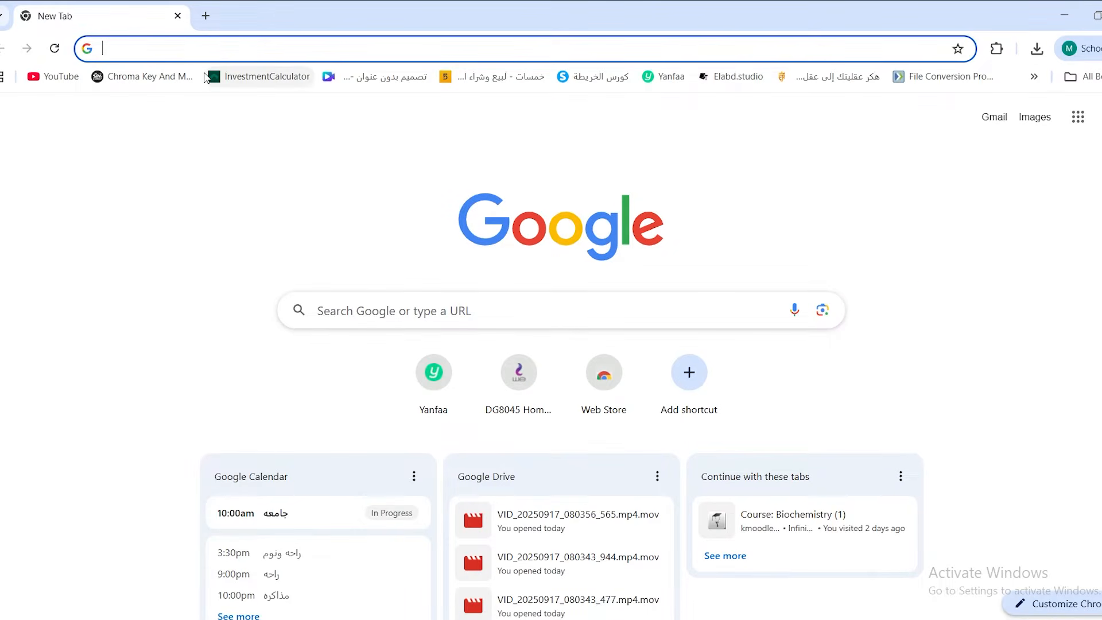
Switch to Freepik's Image Generator and generate images from the copied prompt.
type("freepik.com")
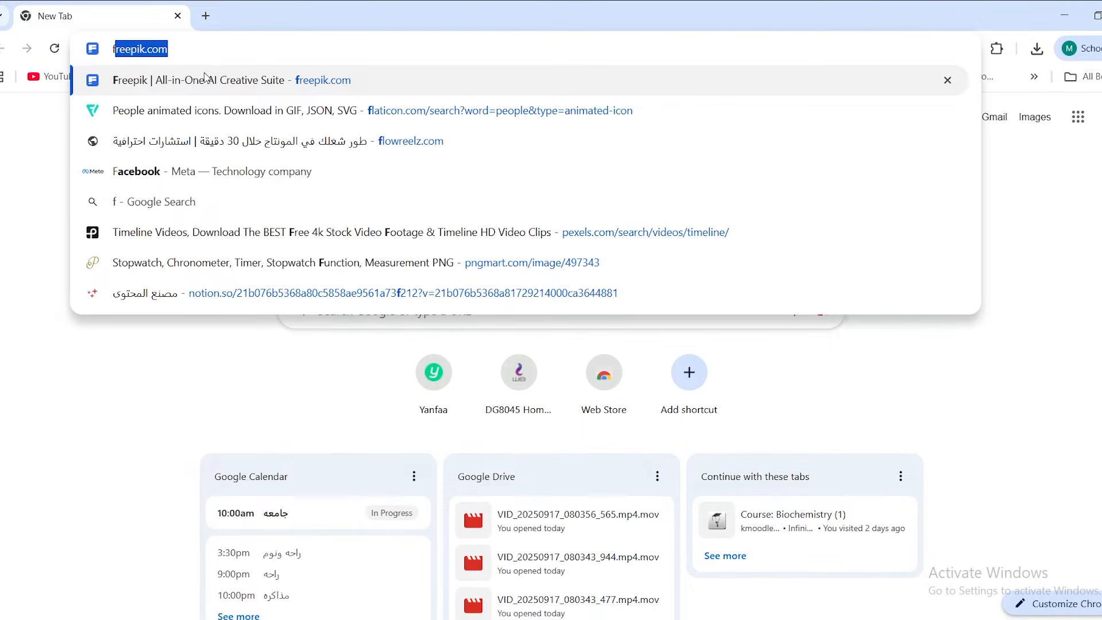
key("Return")
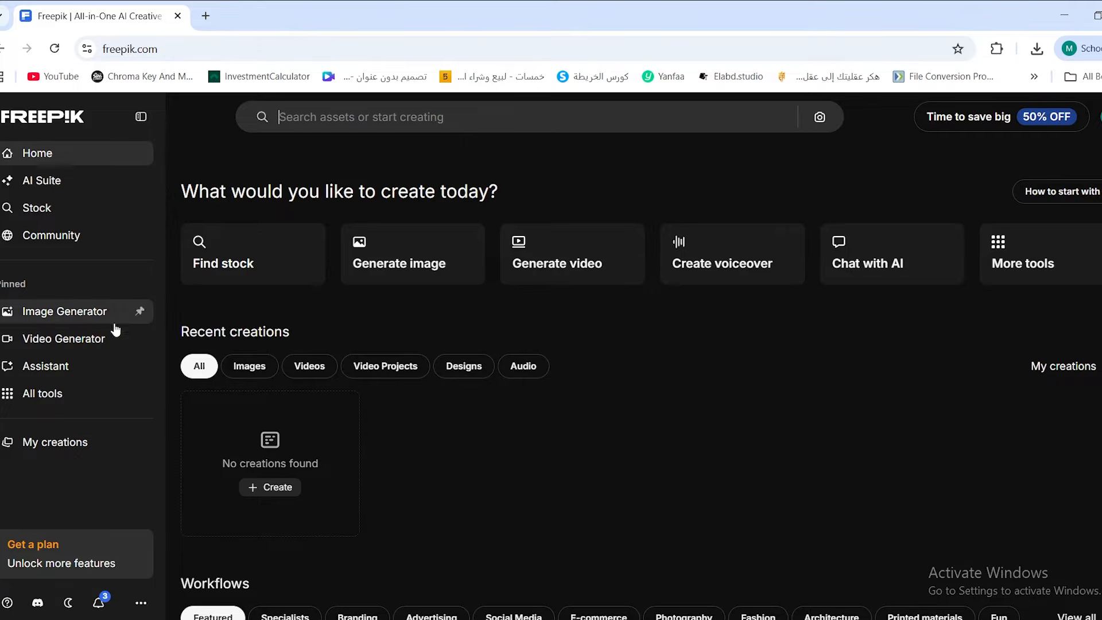
left_click(57, 319)
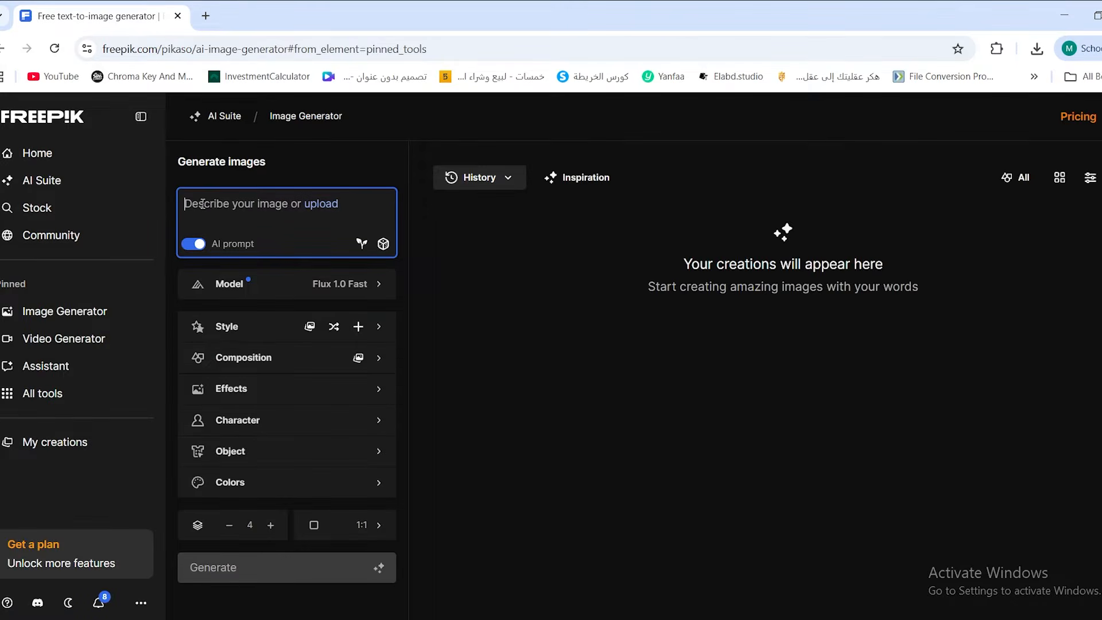
key("ctrl+v")
left_click(289, 604)
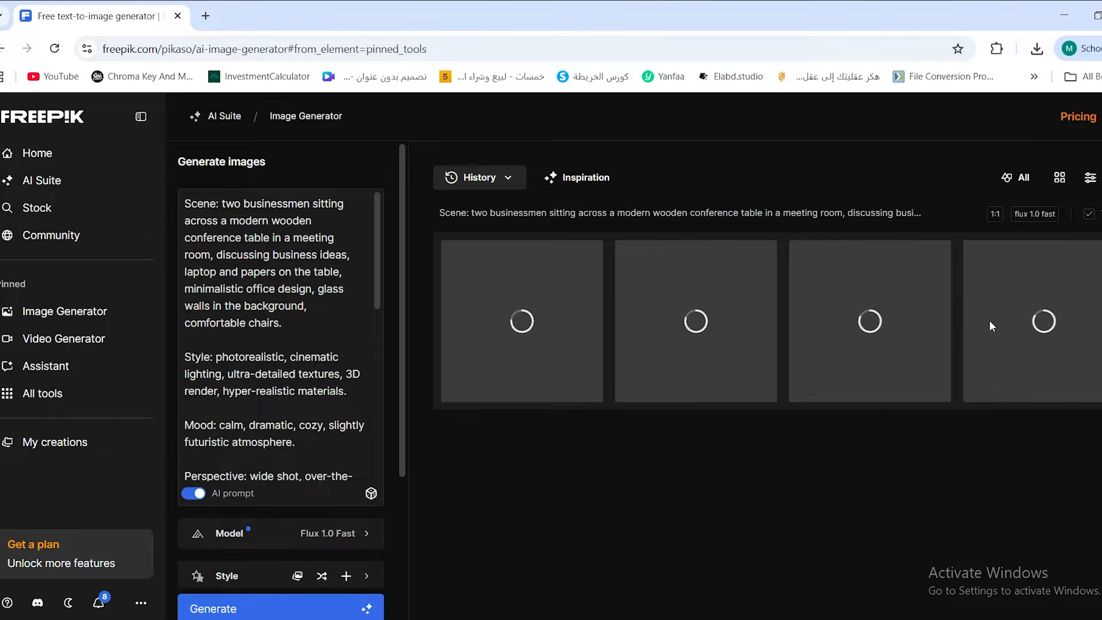
Open the fourth generated image in the image editor and expand it to a 9:16 ratio.
mouse_move(1046, 327)
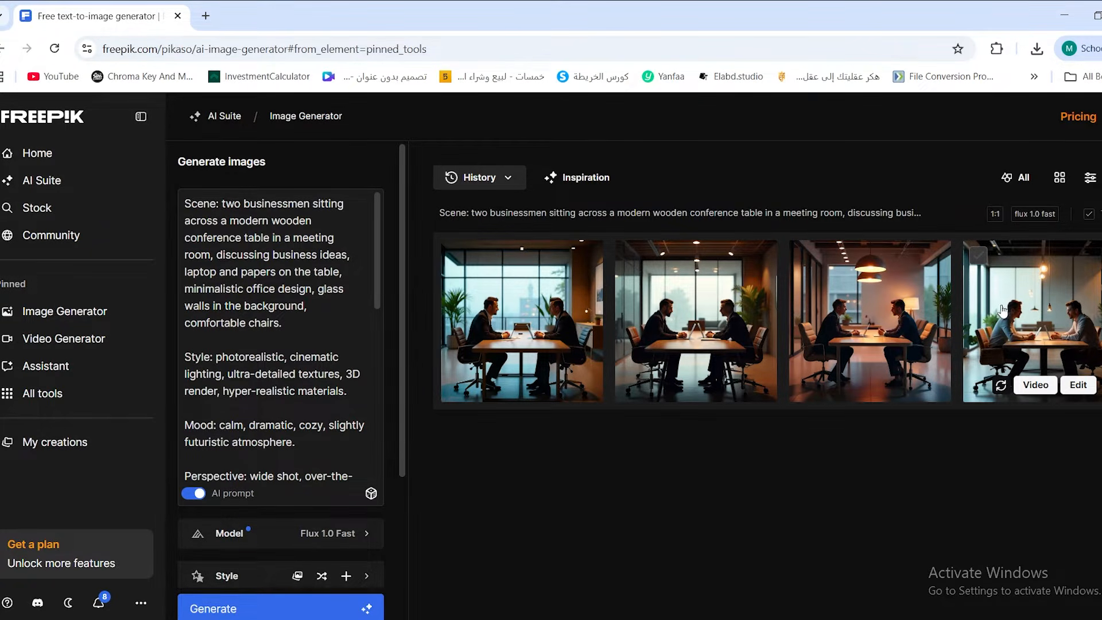
left_click(1078, 384)
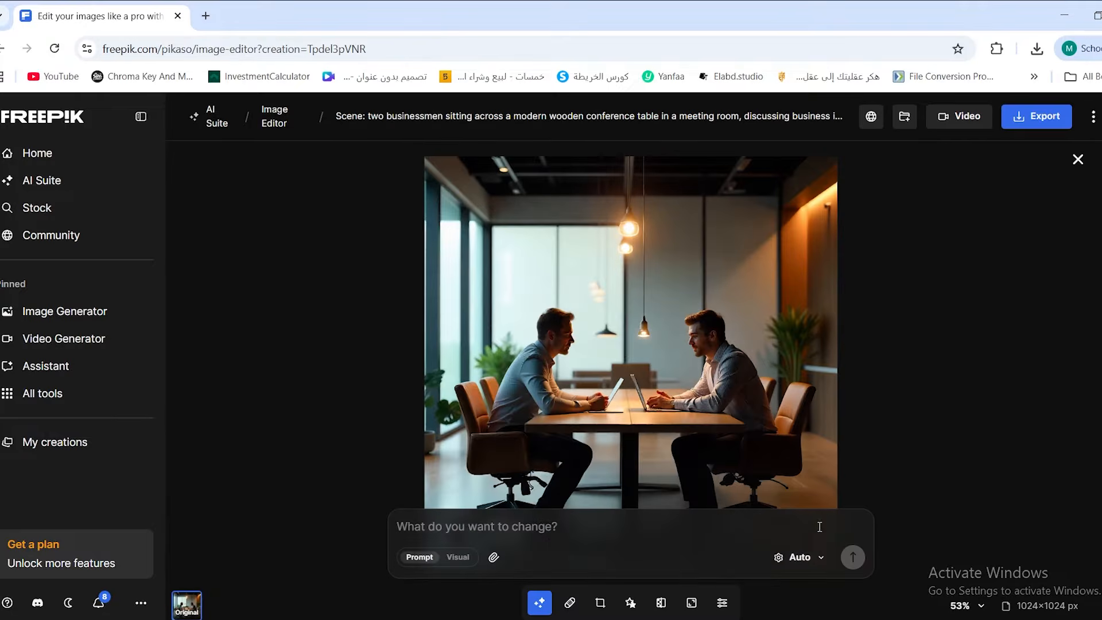
left_click(600, 603)
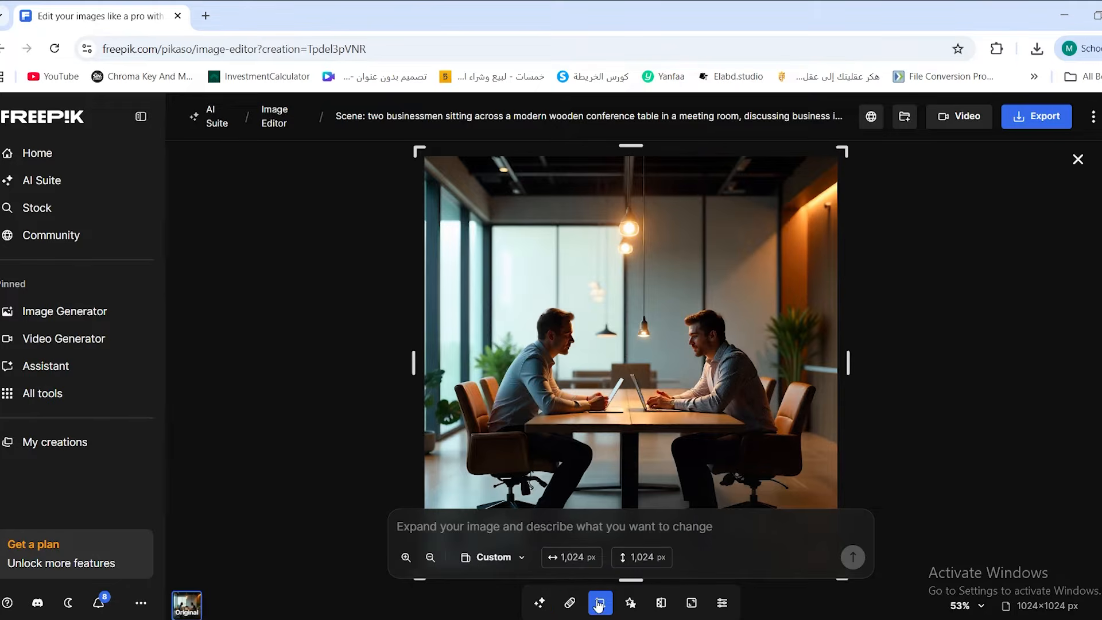
left_click(458, 565)
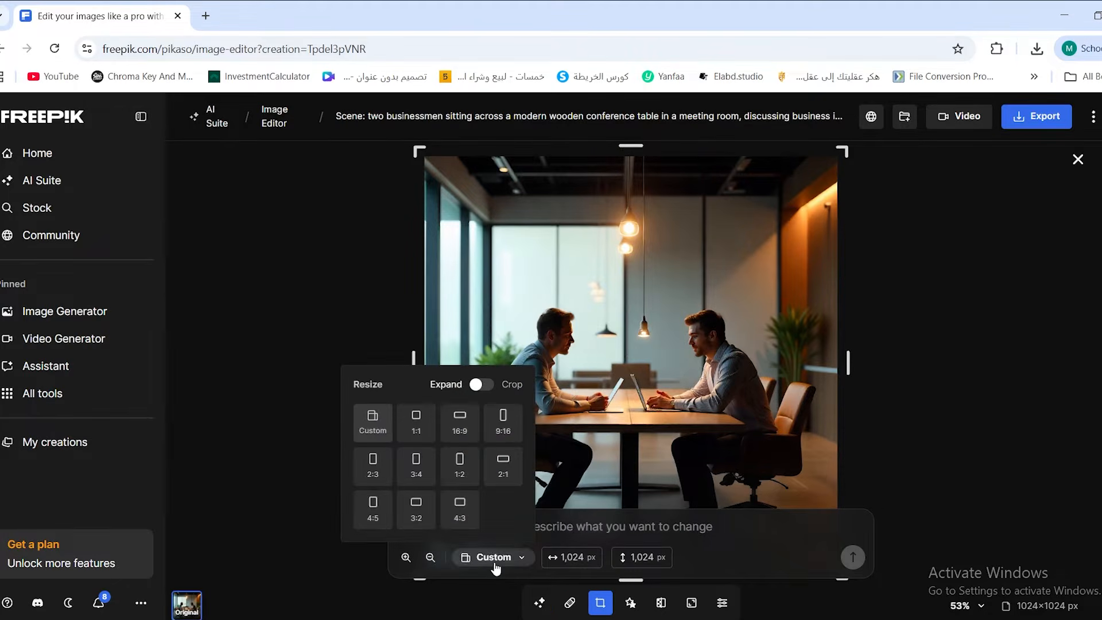
left_click(504, 432)
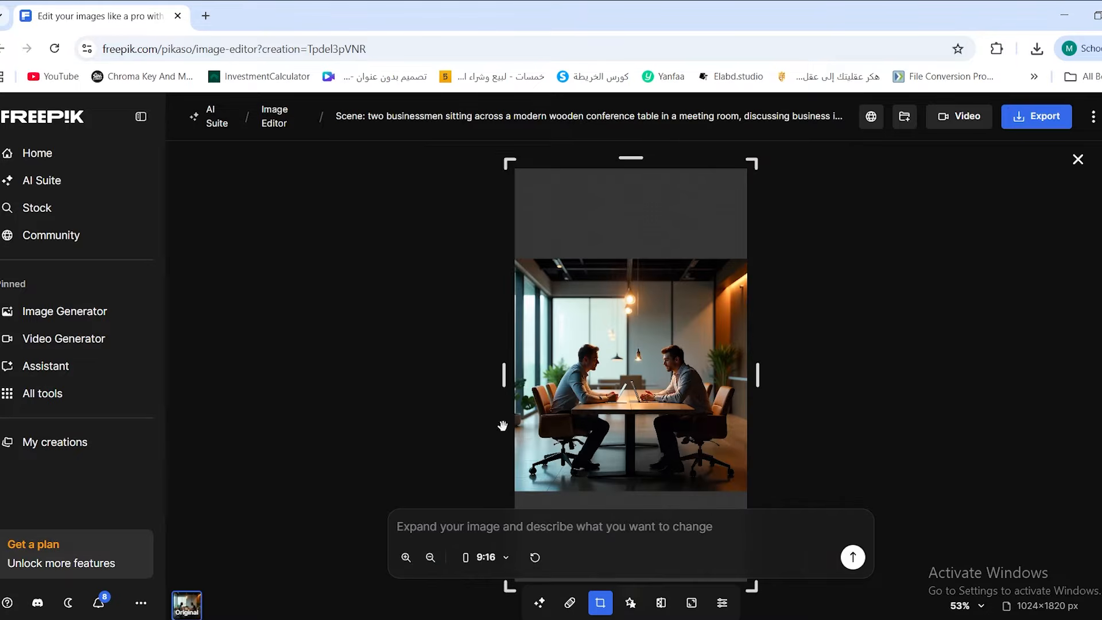
left_click(853, 558)
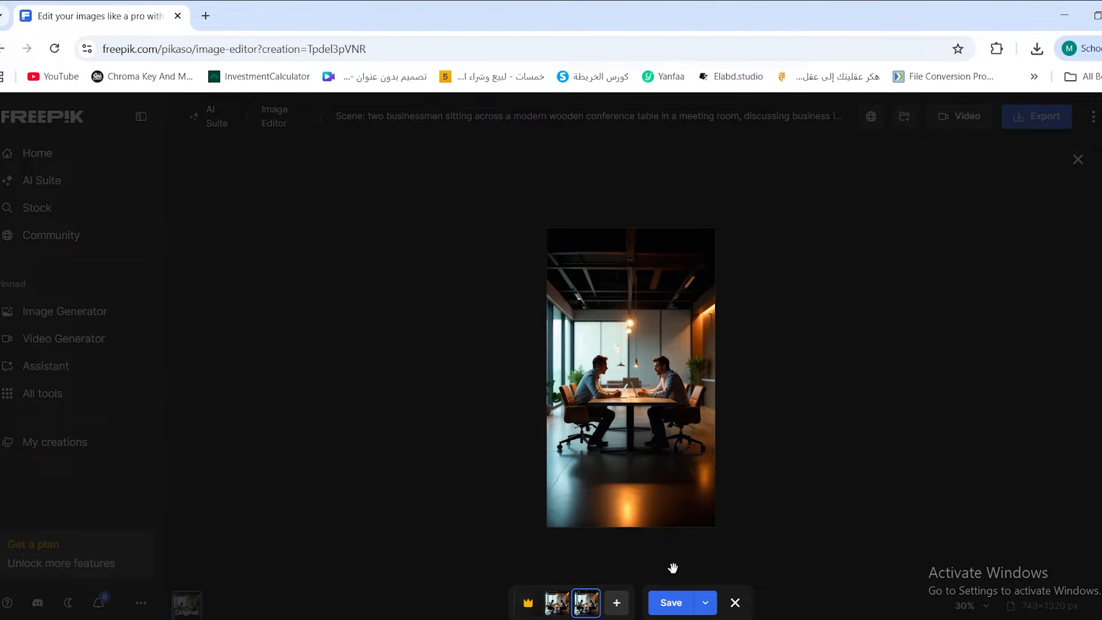
Save the expanded image and export it as a download.
left_click(673, 603)
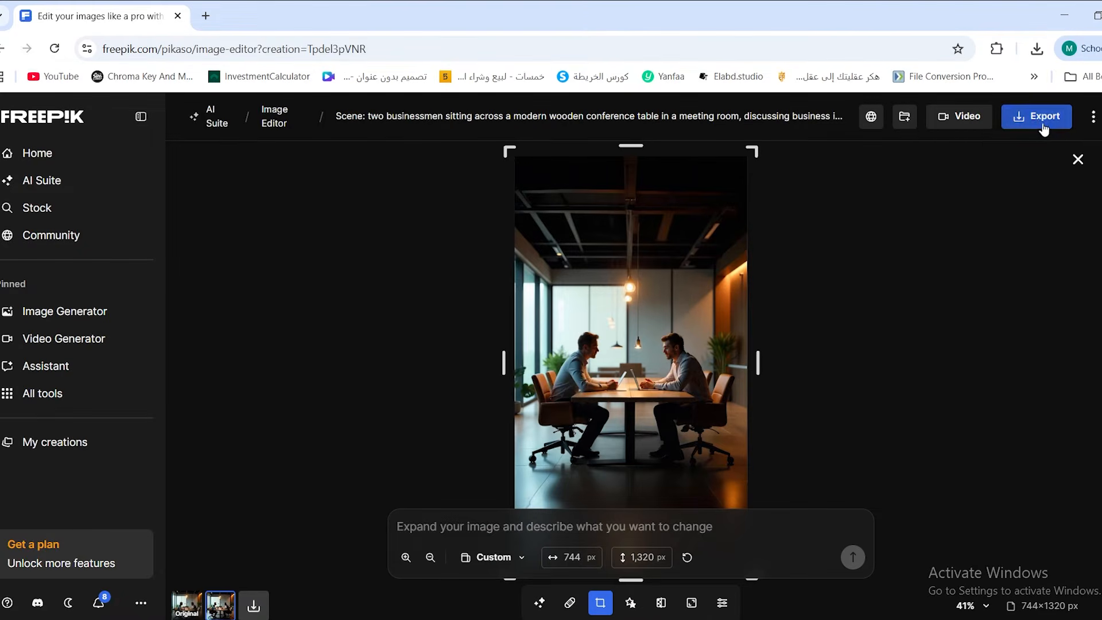
left_click(1042, 121)
left_click(1003, 243)
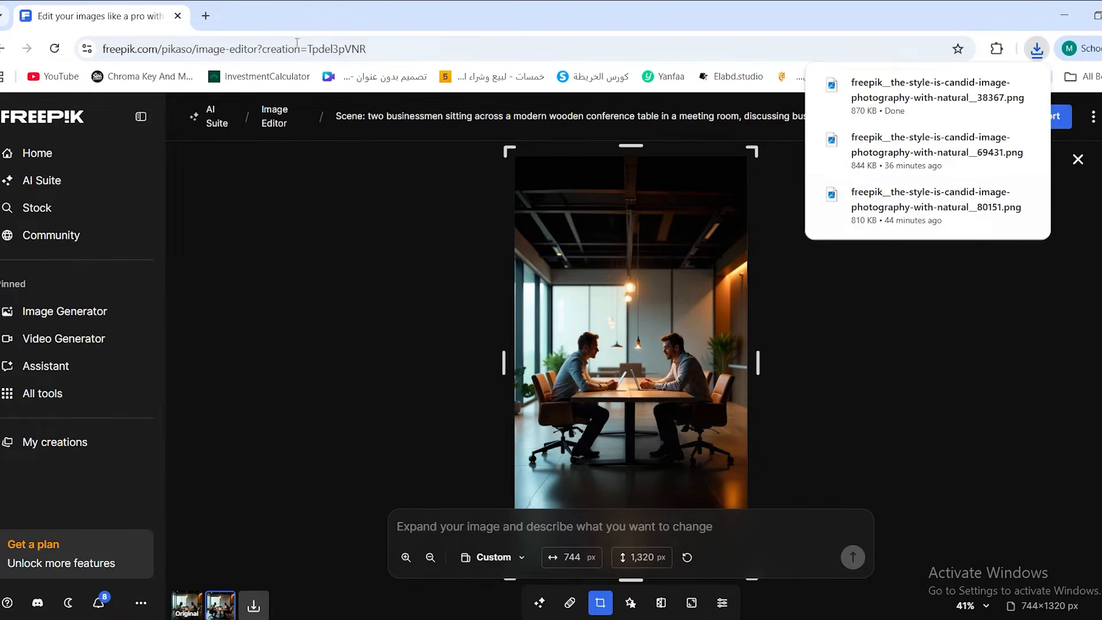
Open Google AI Studio in a new tab and start a chat with the Nano Banana model.
left_click(205, 15)
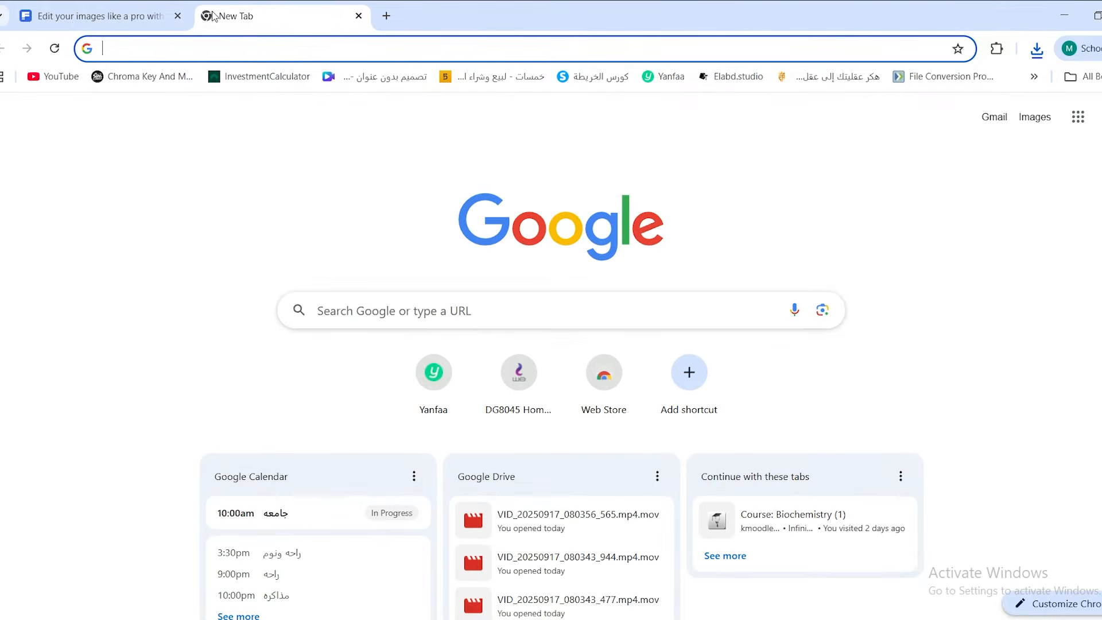
type("g")
key("Return")
left_click(157, 260)
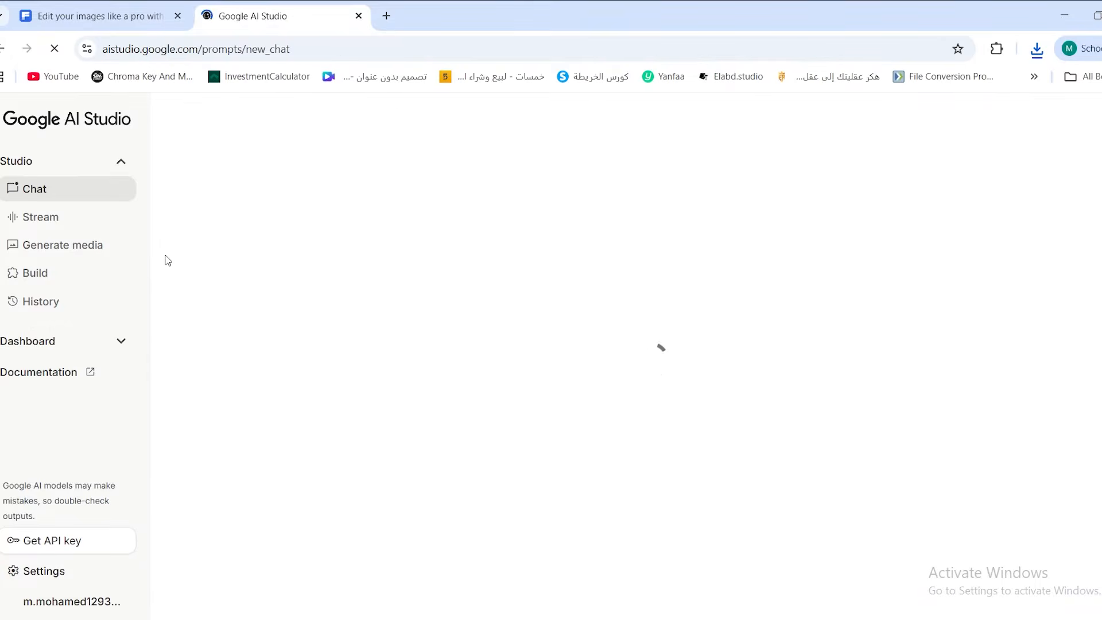
left_click(365, 352)
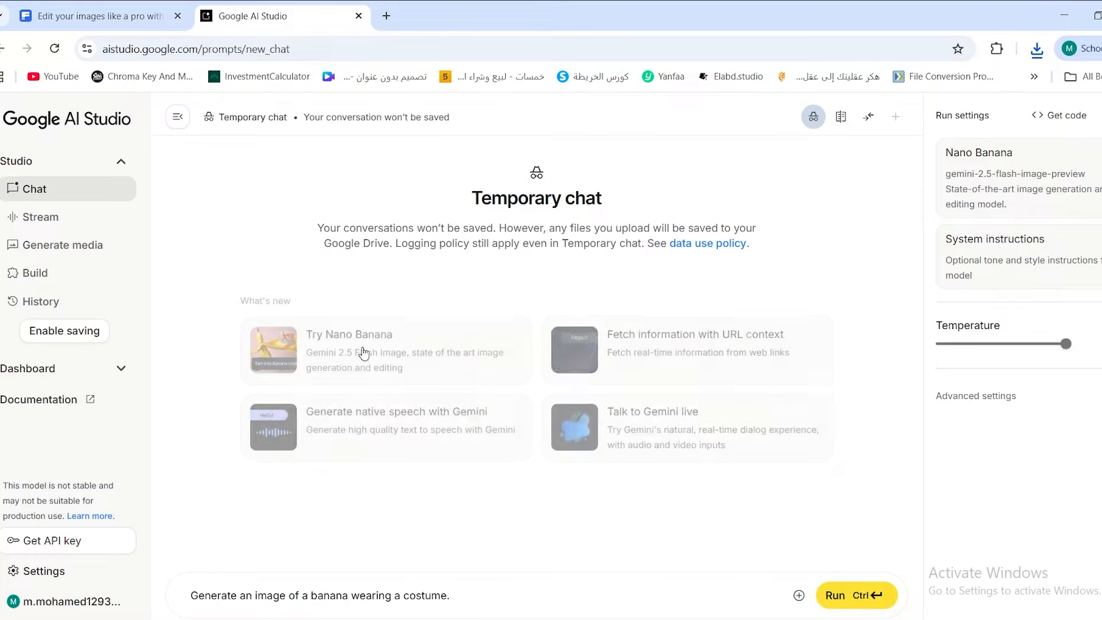
Replace the sample banana prompt with the copied meeting-room prompt and run it.
double_click(383, 597)
triple_click(383, 597)
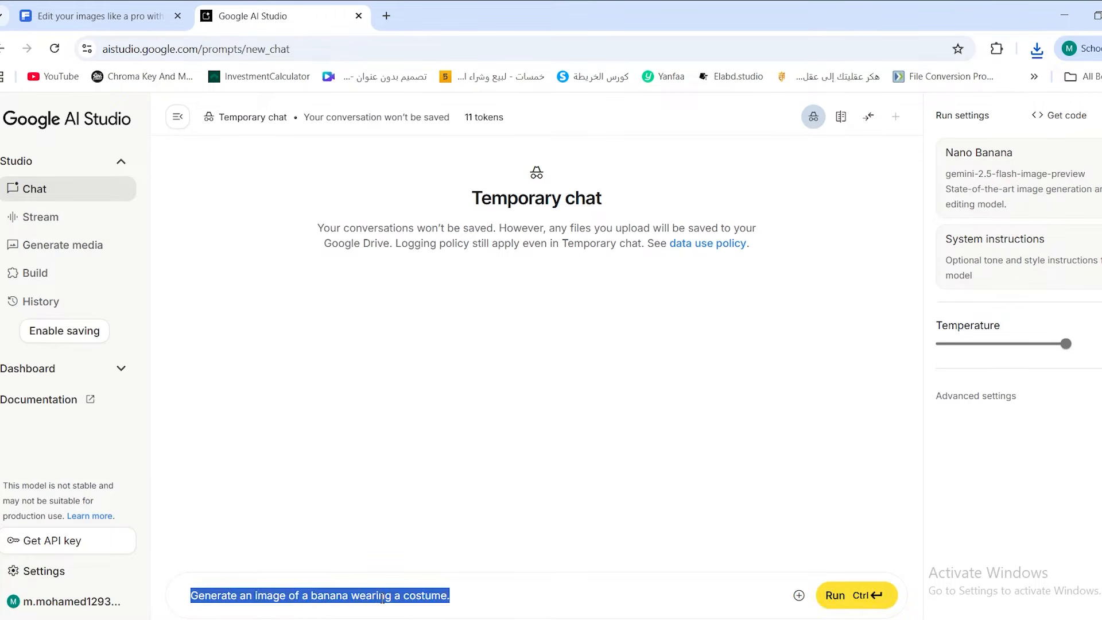
key("ctrl+v")
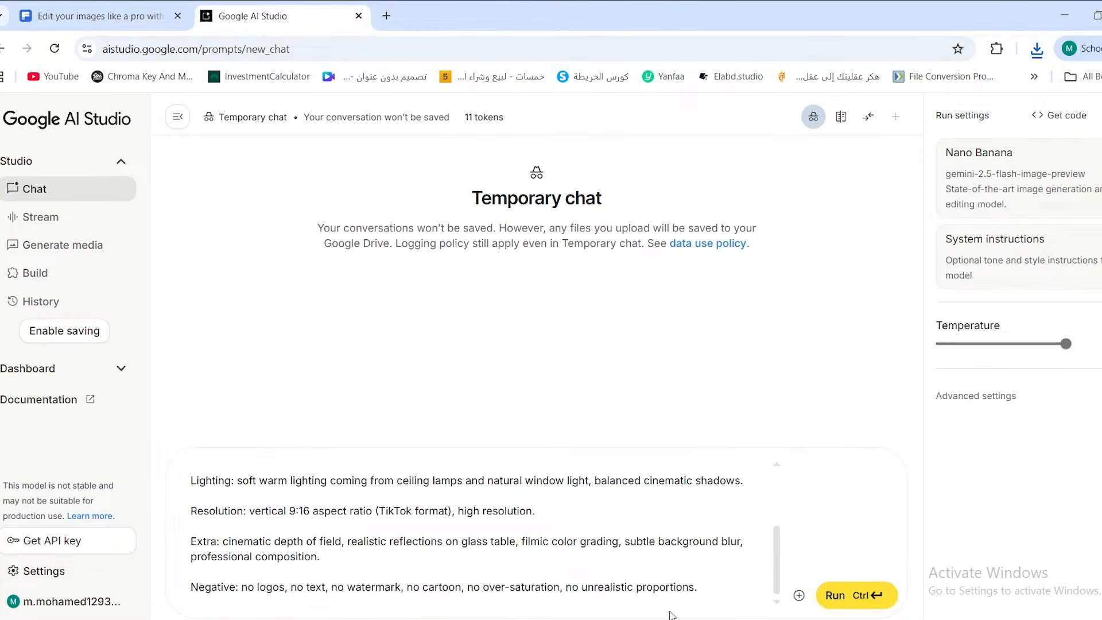
key("ctrl+Return")
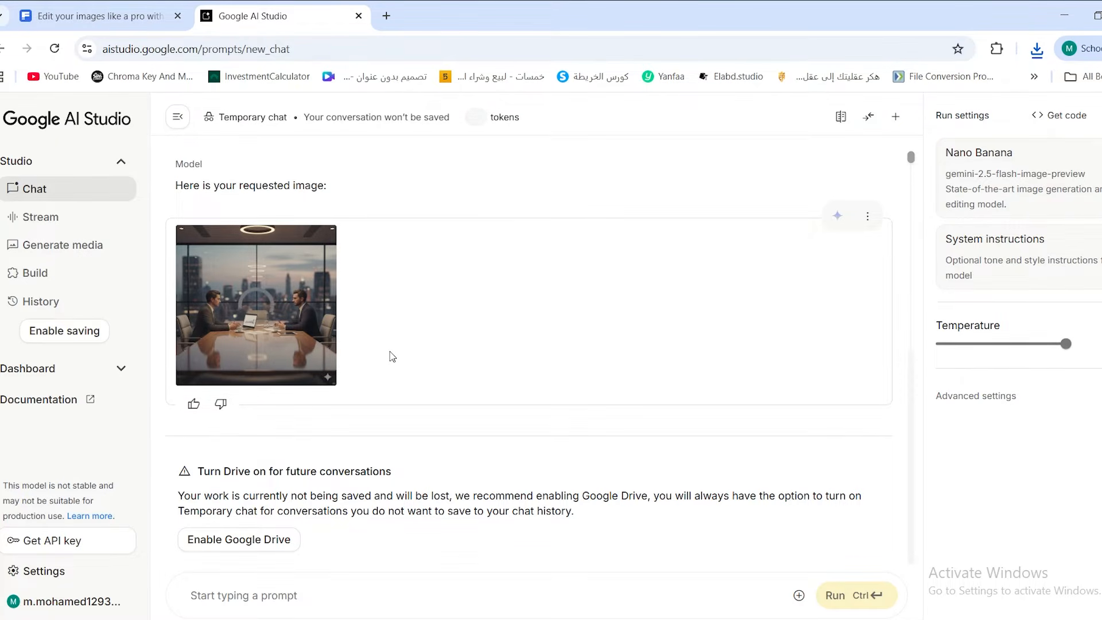
Switch to After Effects and create a 1080x1920 composition, Comp 1, at 30 fps with a 20-second duration.
left_click(98, 15)
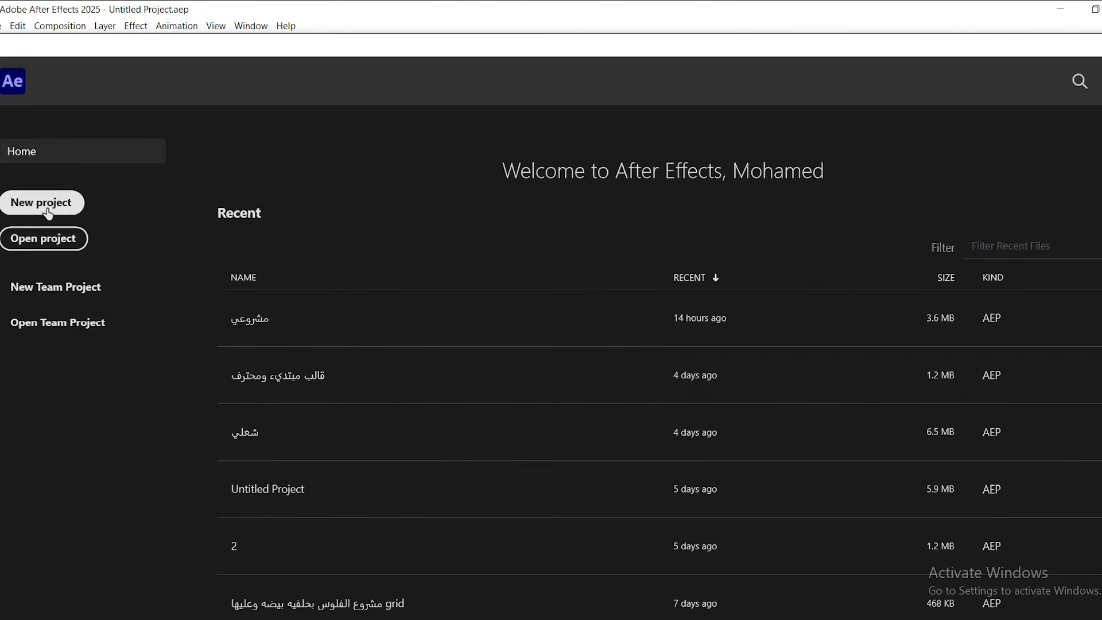
left_click(48, 213)
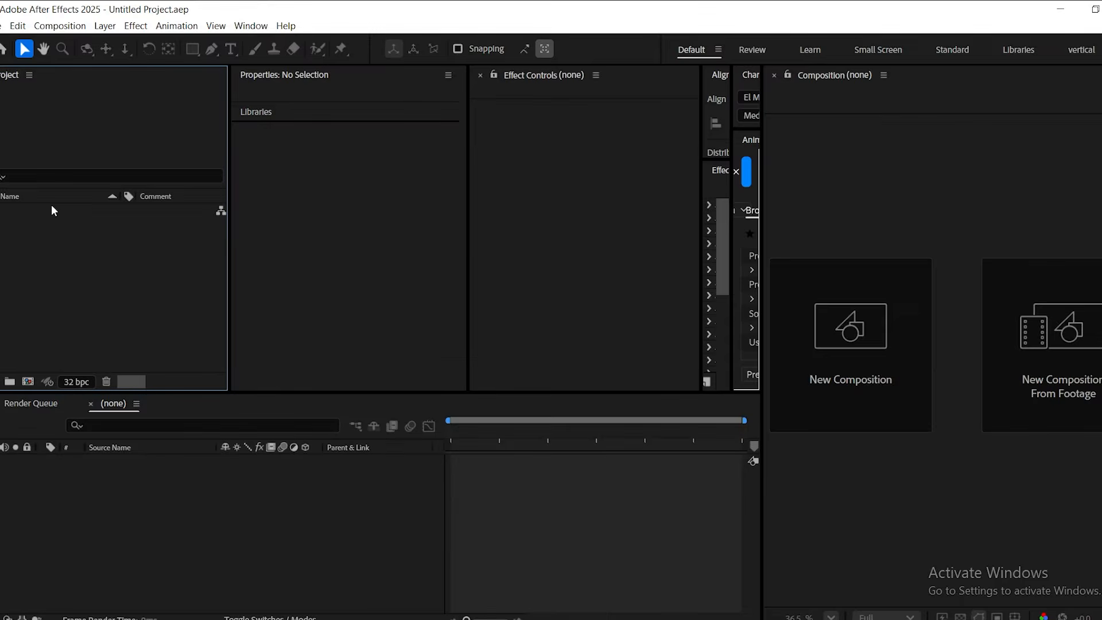
left_click(921, 357)
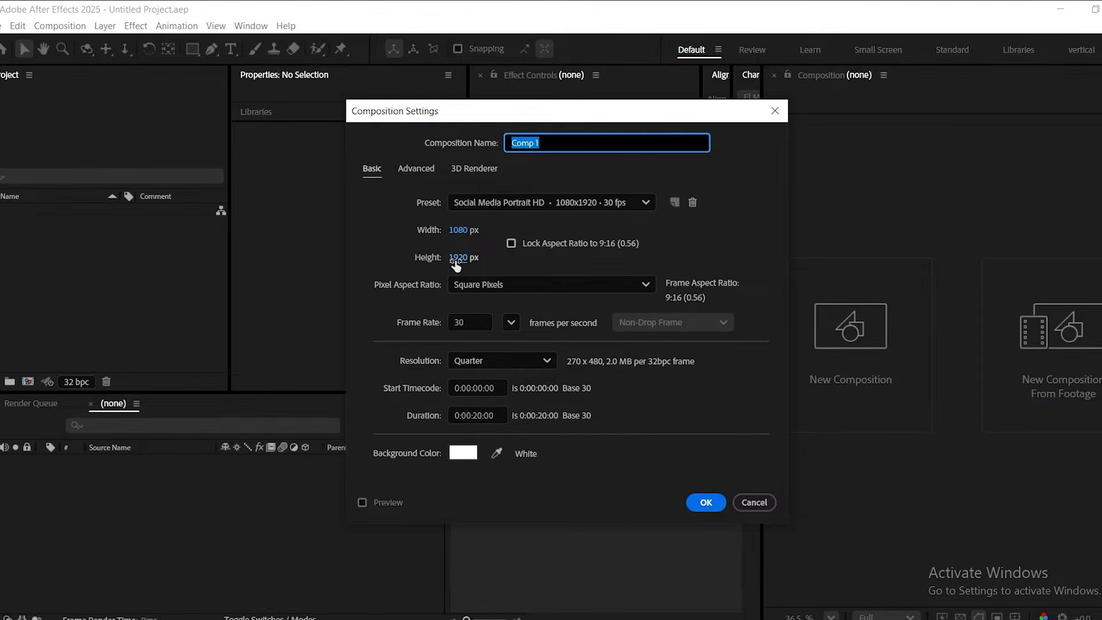
left_click(706, 503)
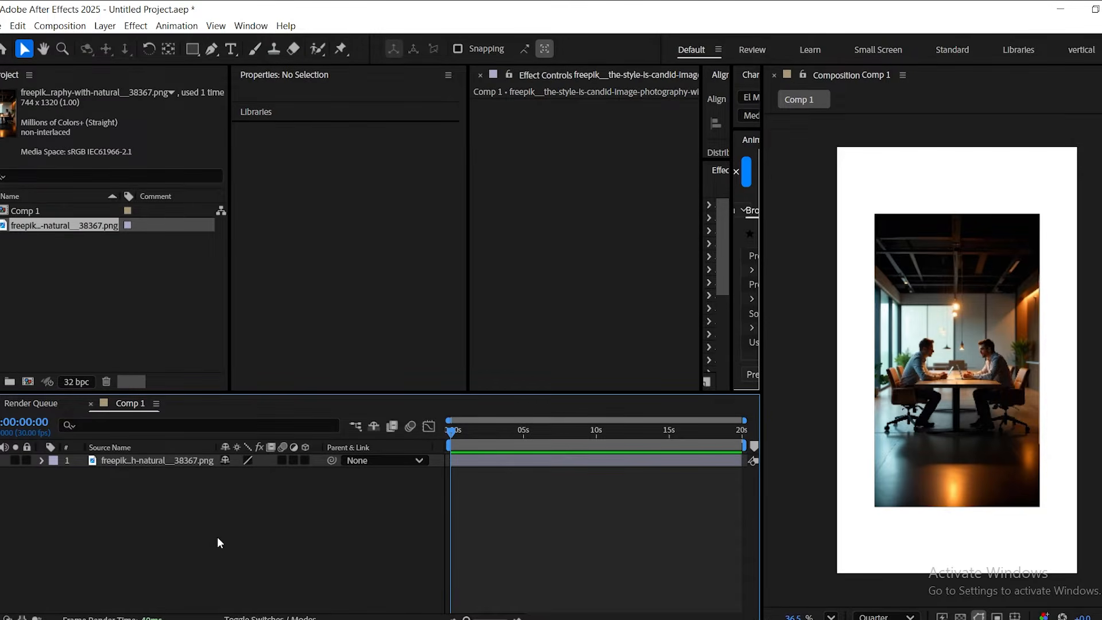
Place the downloaded meeting-room image in Comp 1 at 149% scale and set the preview resolution to Full.
key("s")
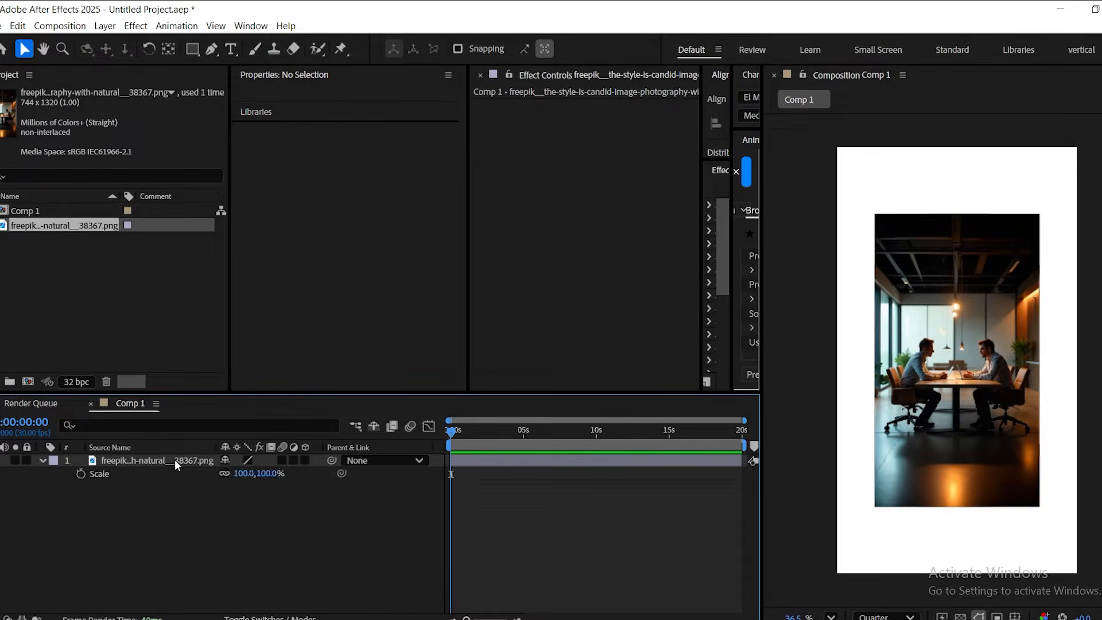
left_click_drag(264, 474, 299, 472)
left_click(245, 514)
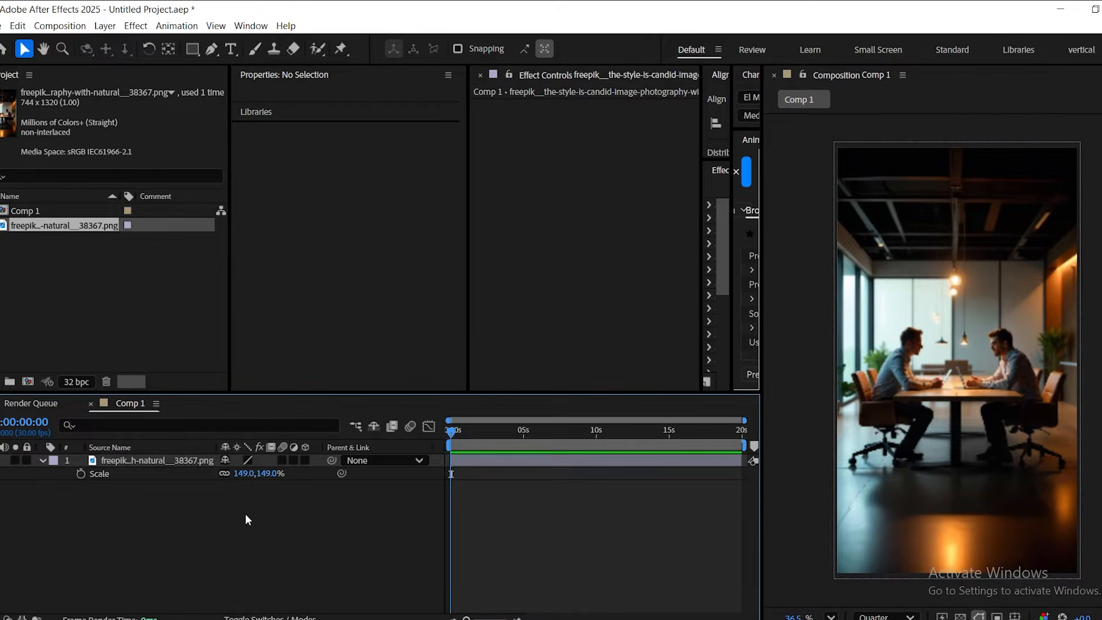
left_click(884, 616)
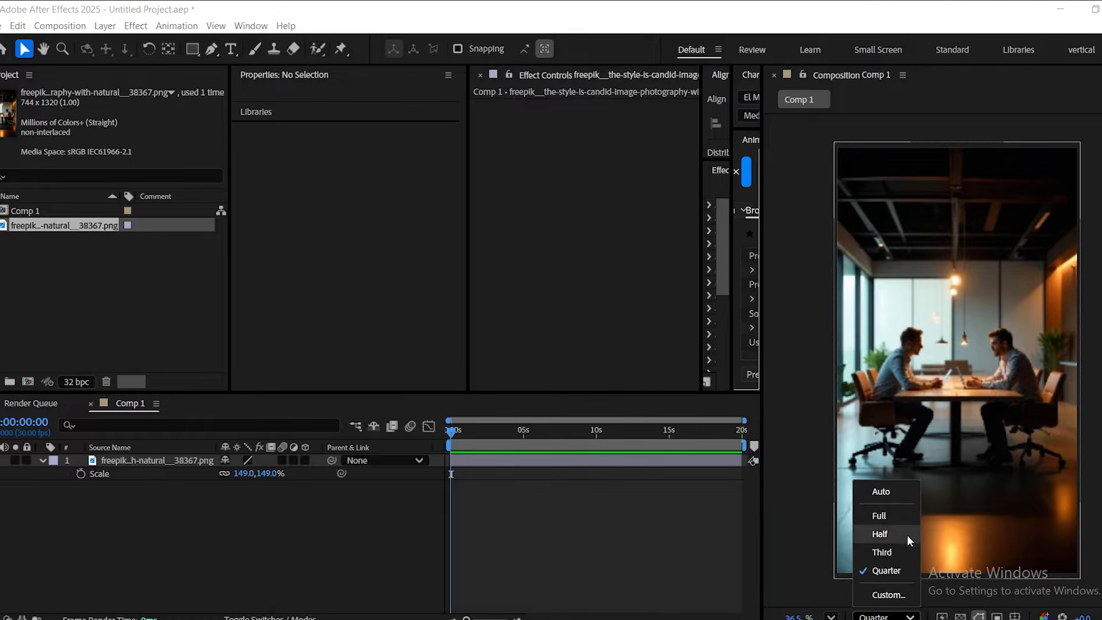
left_click(894, 514)
Apply the Tint effect to the meeting-room image layer with Amount to Tint at 40%.
left_click(115, 458)
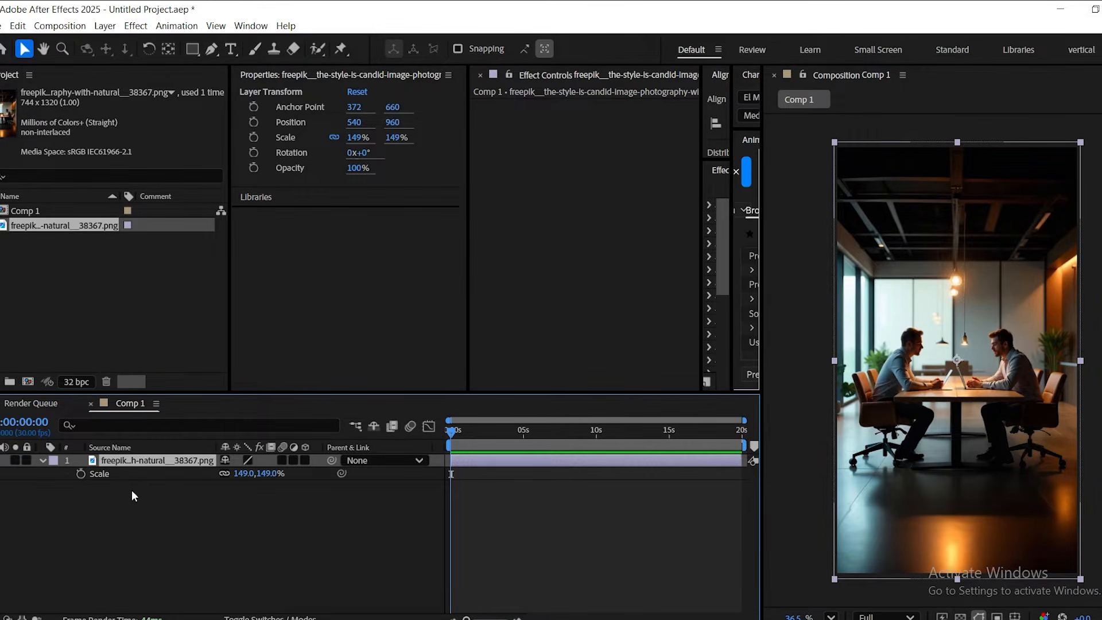
key("ctrl+space")
type("tint")
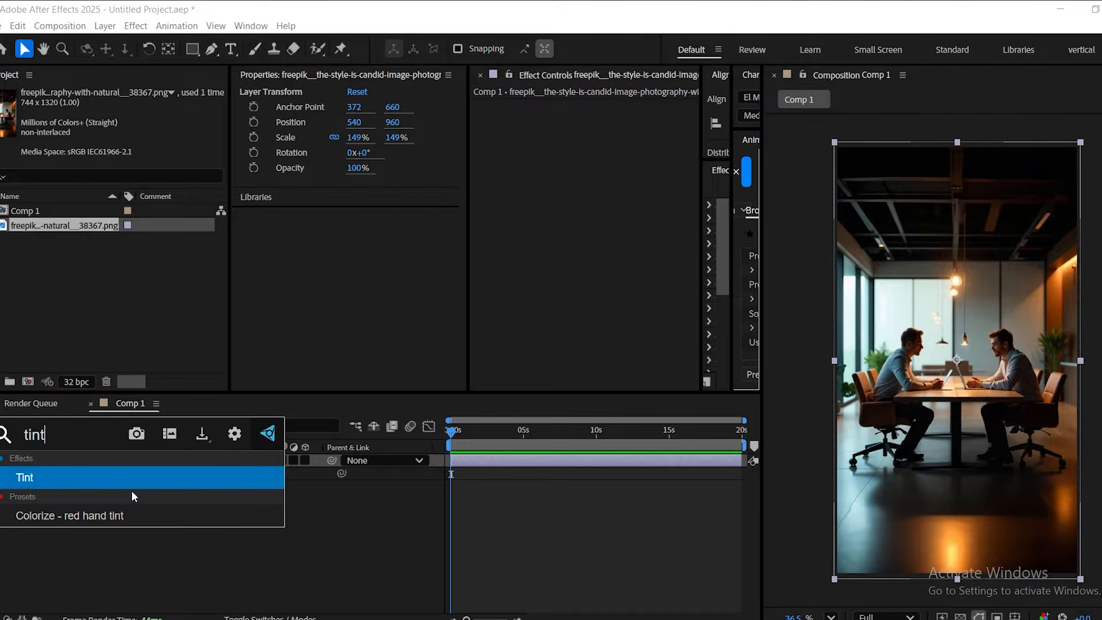
left_click(121, 476)
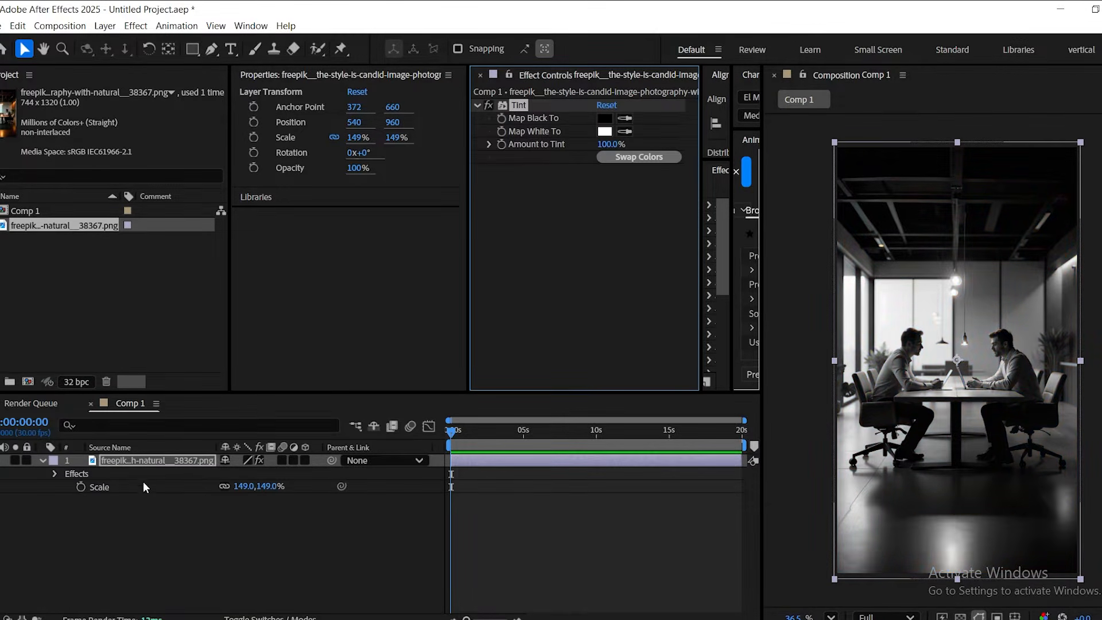
left_click(610, 144)
type("40")
key("Return")
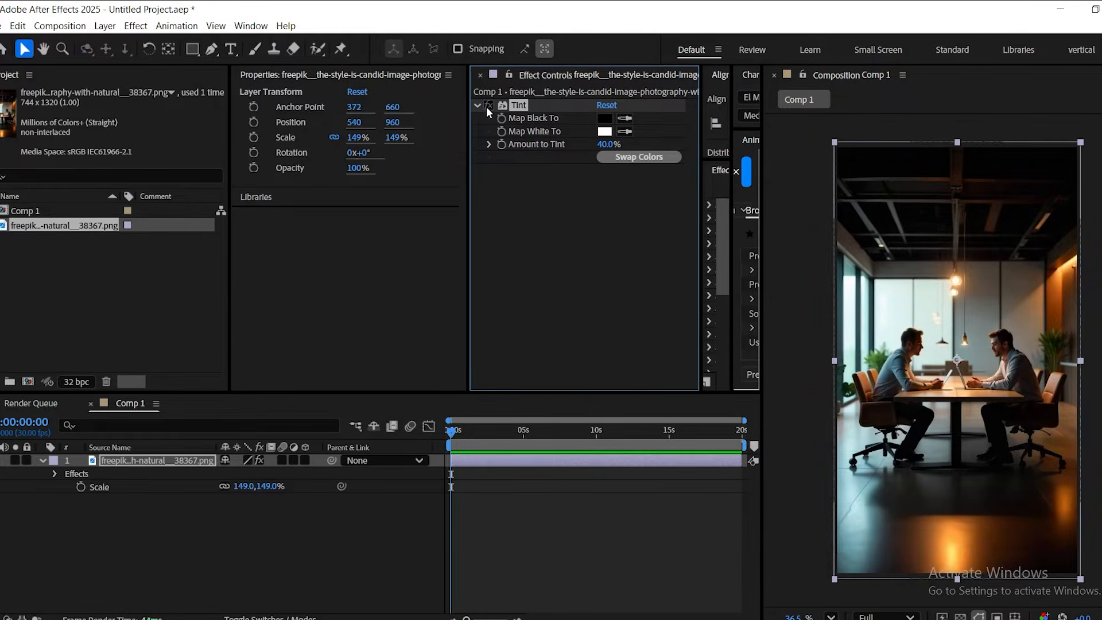
left_click(296, 549)
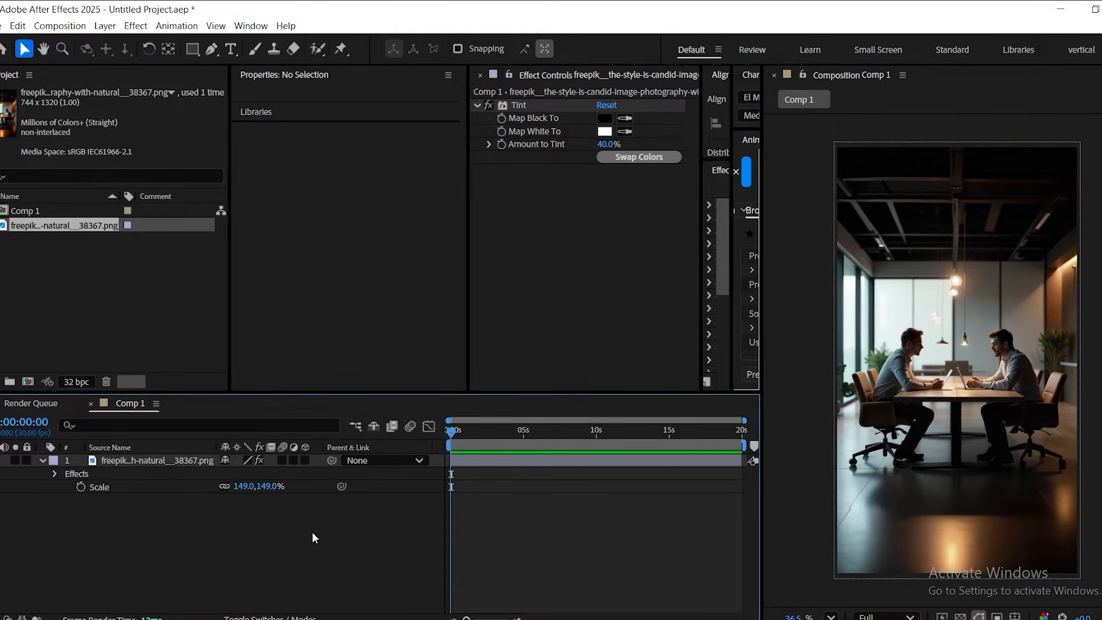
Add an adjustment layer above the meeting-room image and apply the CC Vignette effect to it.
right_click(360, 526)
mouse_move(407, 379)
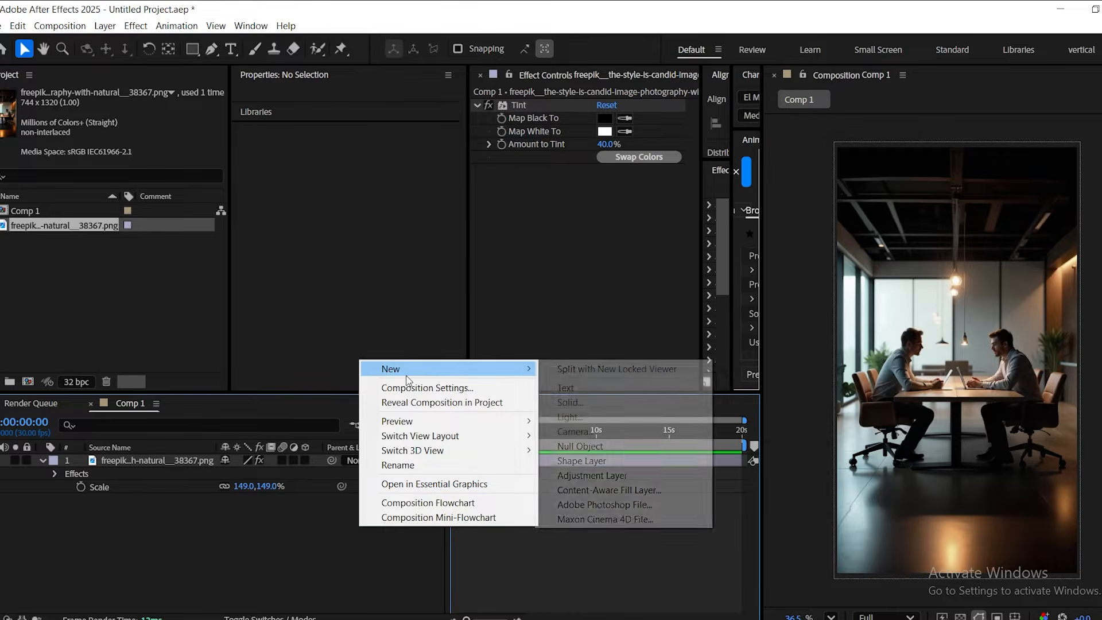
left_click(597, 476)
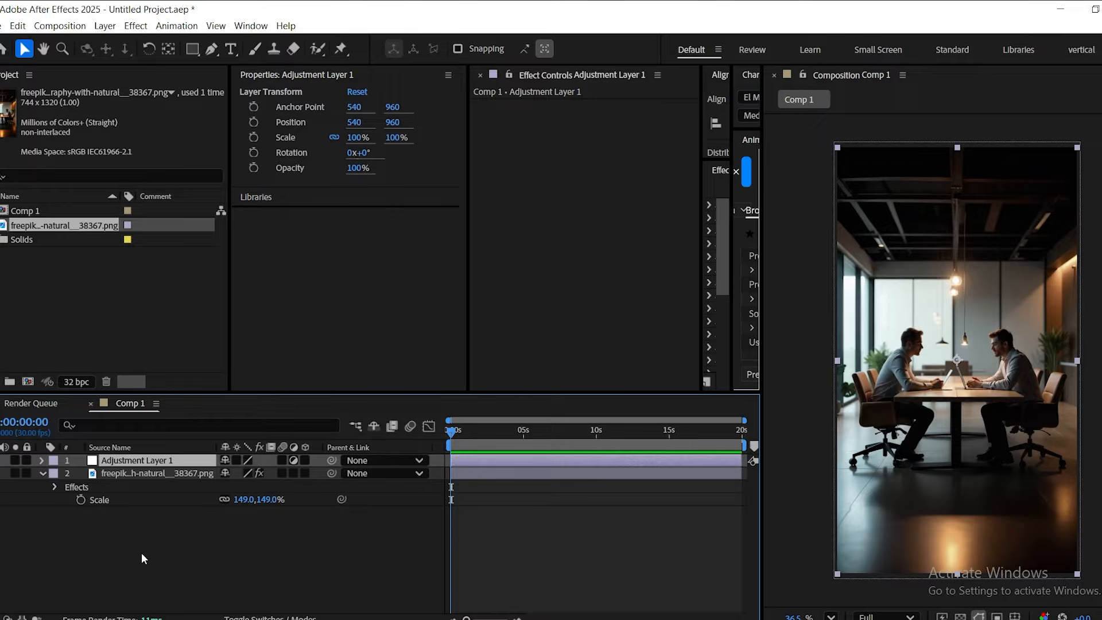
key("ctrl+space")
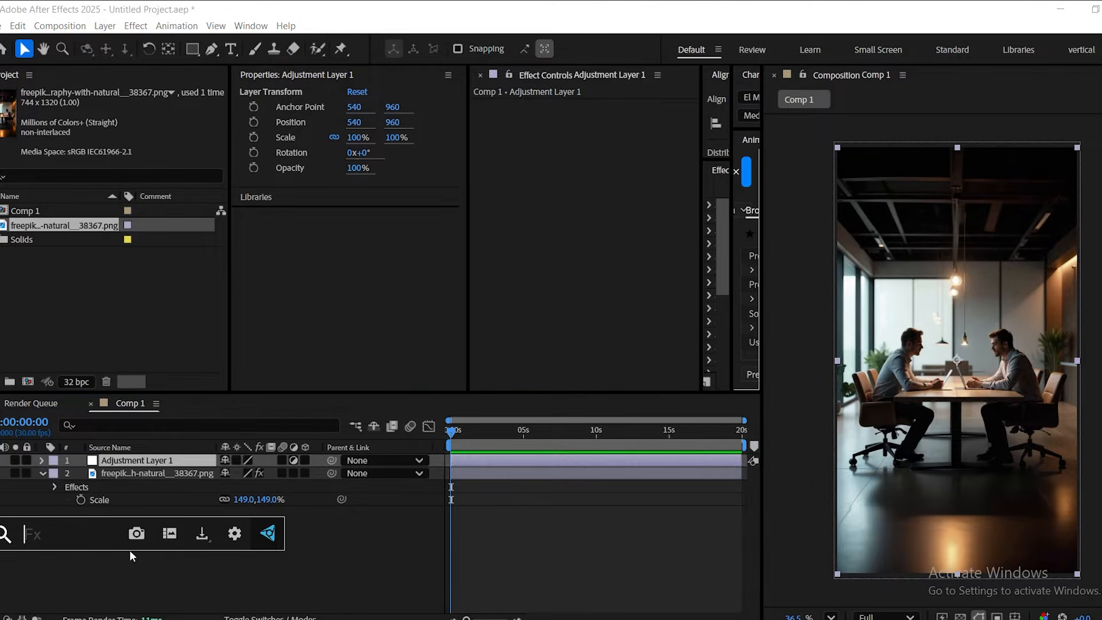
type("cc v")
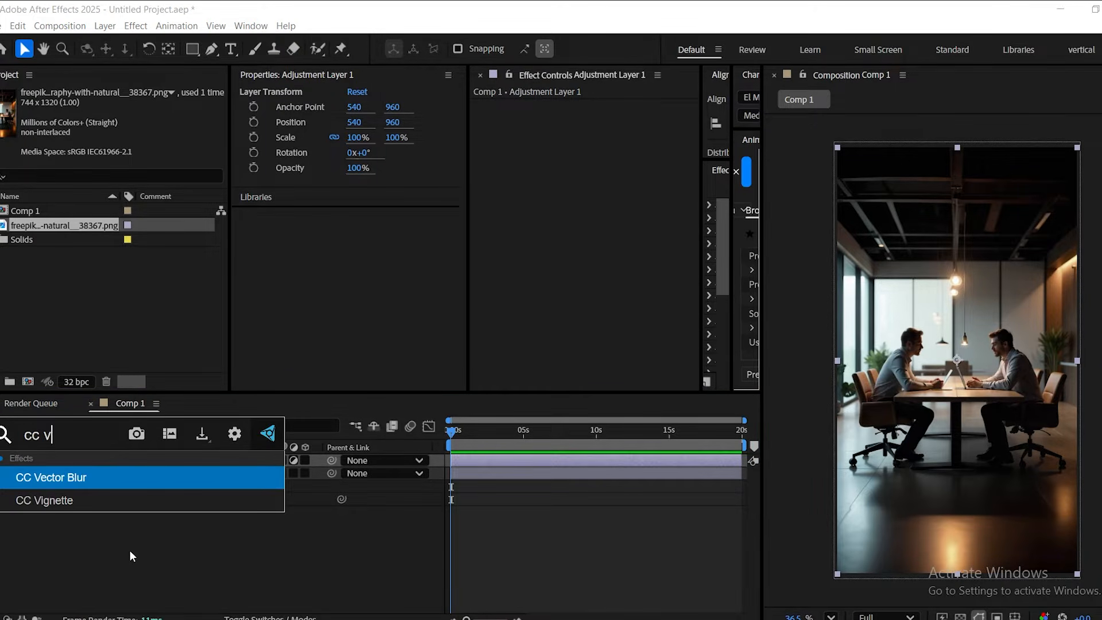
left_click(75, 501)
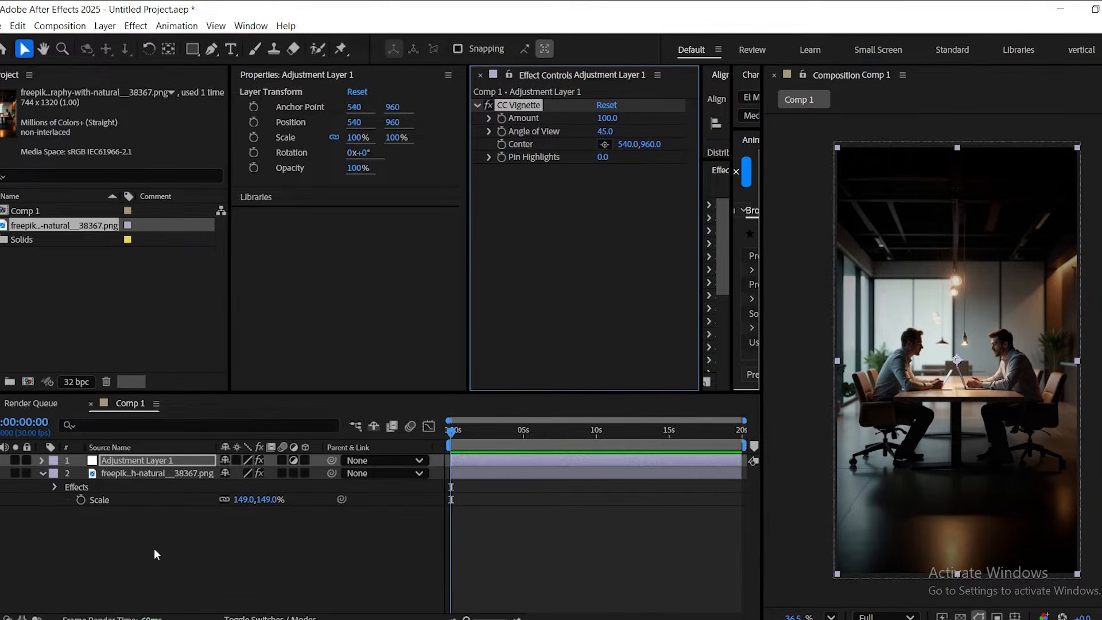
Apply Venetian Blinds to the vignette adjustment layer with Transition Completion 4%, Width 4 and Feather 15.
key("ctrl+space")
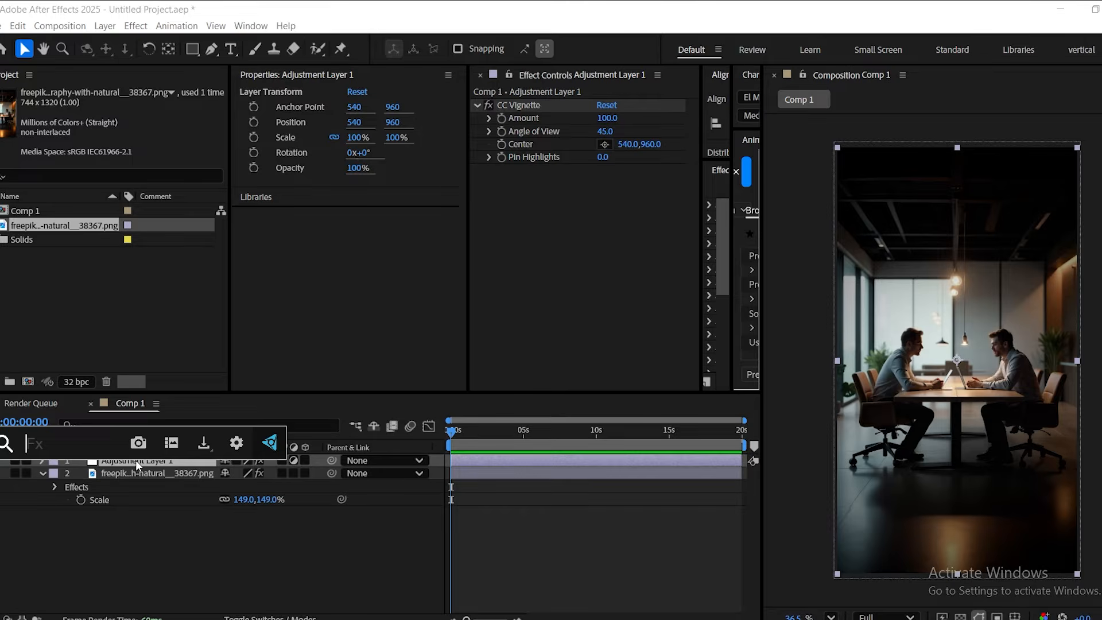
type("ve")
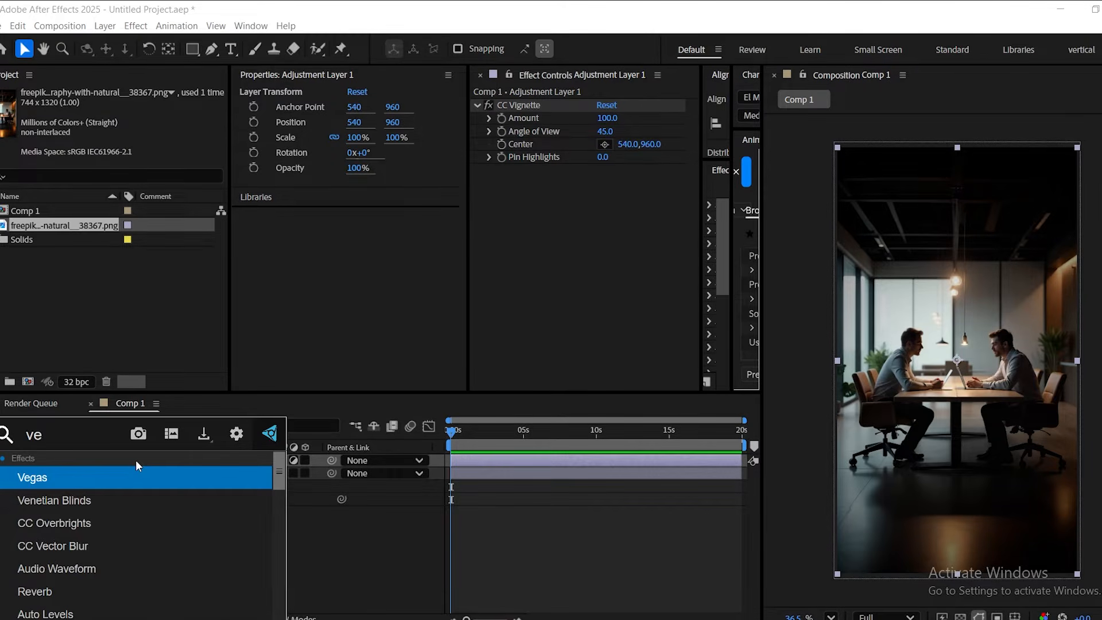
type("n")
left_click(119, 480)
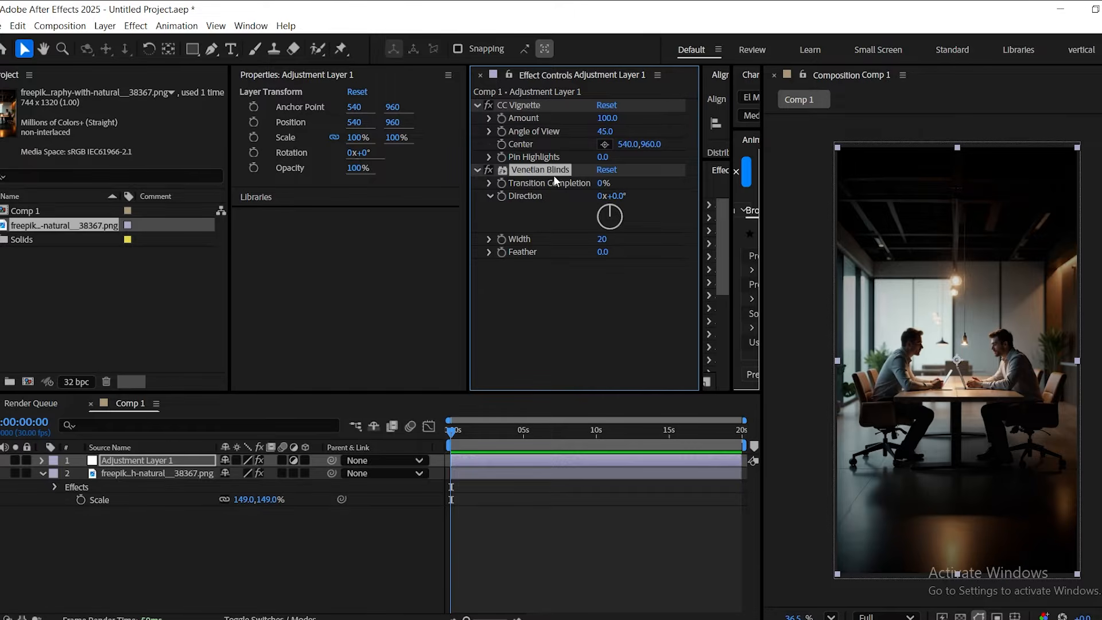
left_click(602, 184)
type("4")
left_click(602, 240)
type("4")
left_click(604, 252)
type("15")
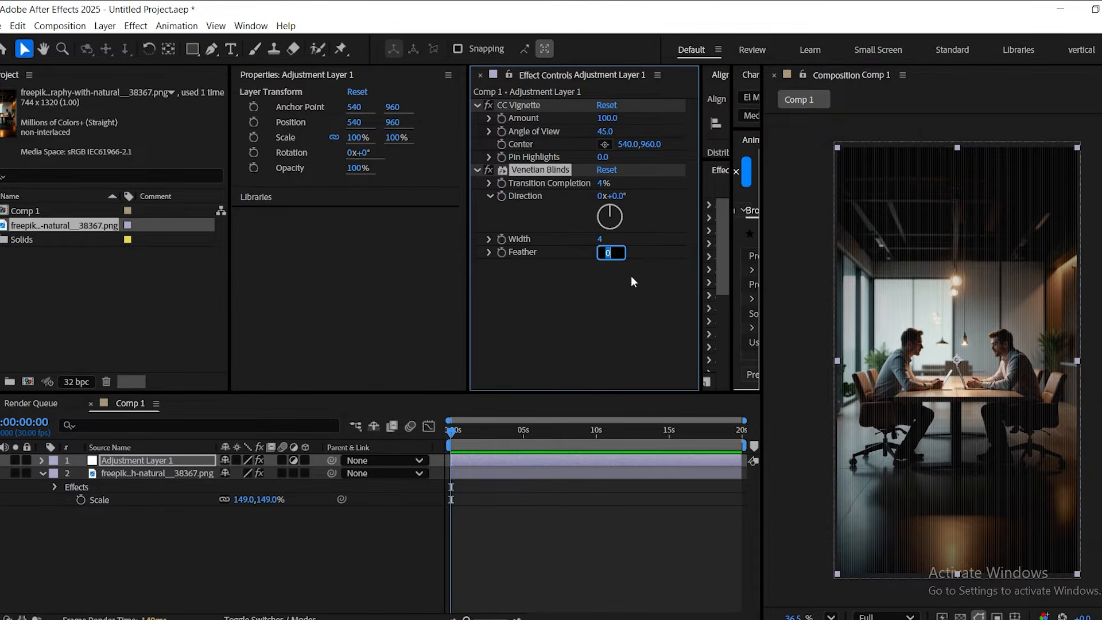
key("Return")
Add a second adjustment layer and apply Gaussian Blur to it with Blurriness set to 20.
right_click(232, 554)
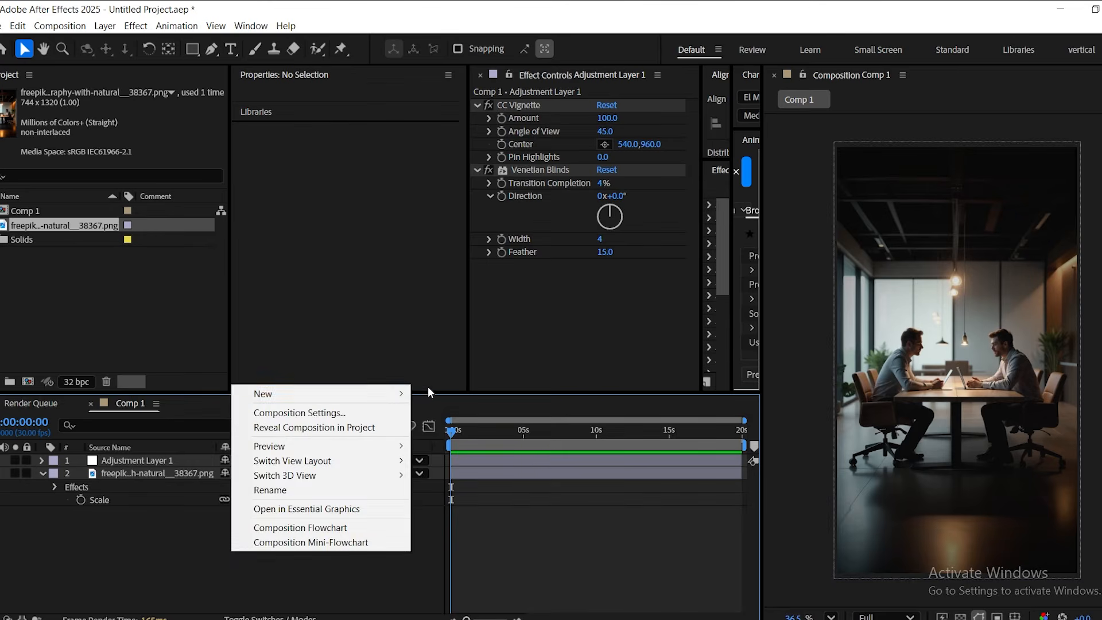
mouse_move(396, 394)
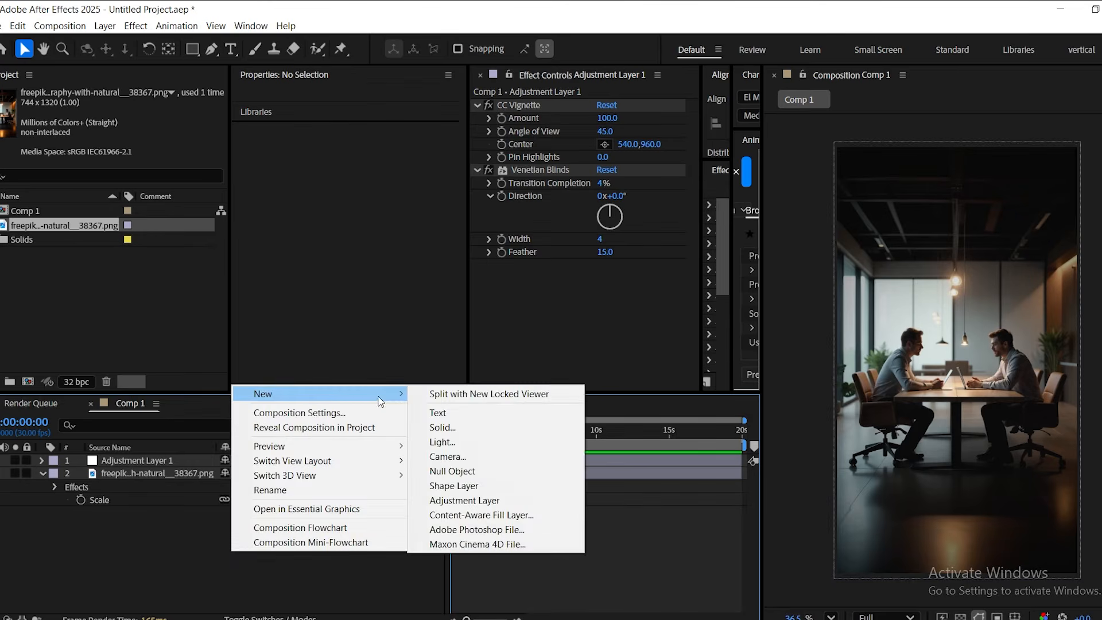
left_click(480, 503)
key("ctrl+space")
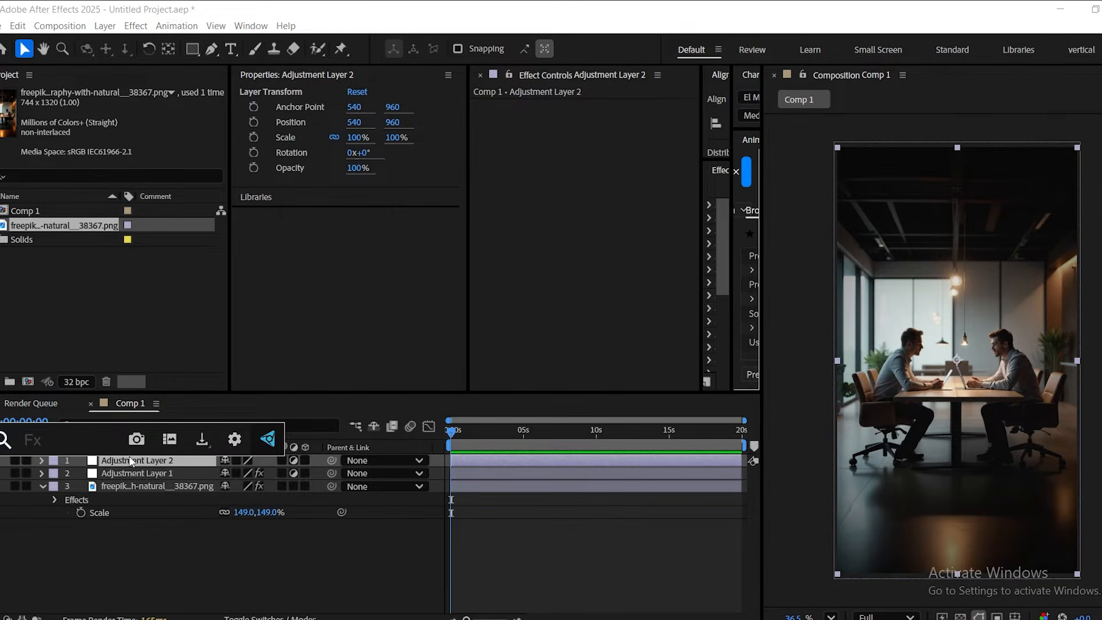
type("ga")
key("Down")
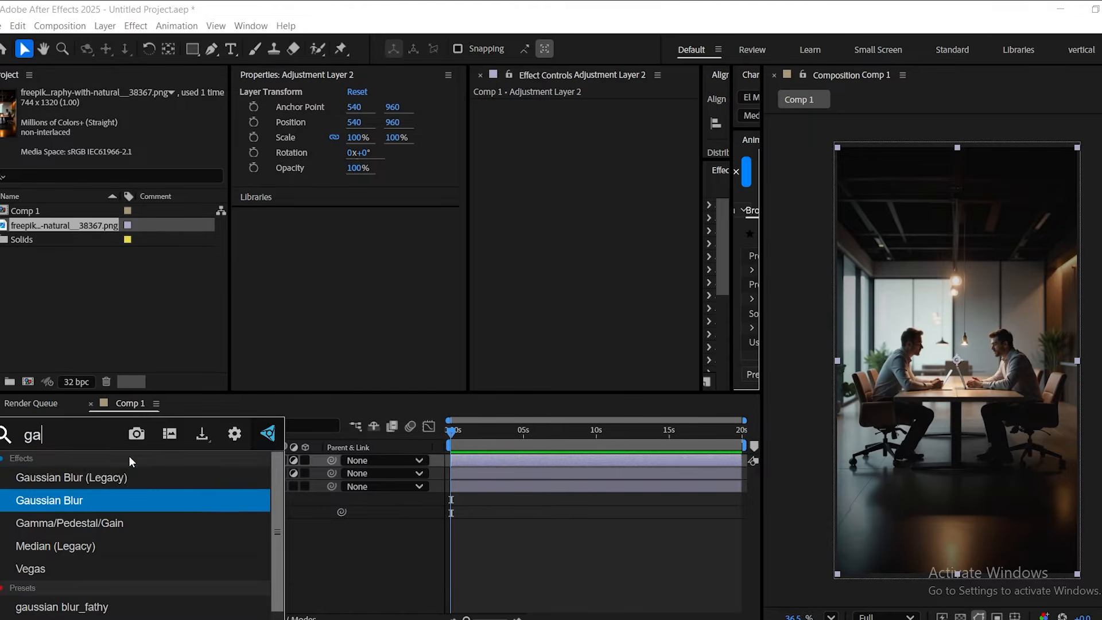
key("Return")
left_click(603, 117)
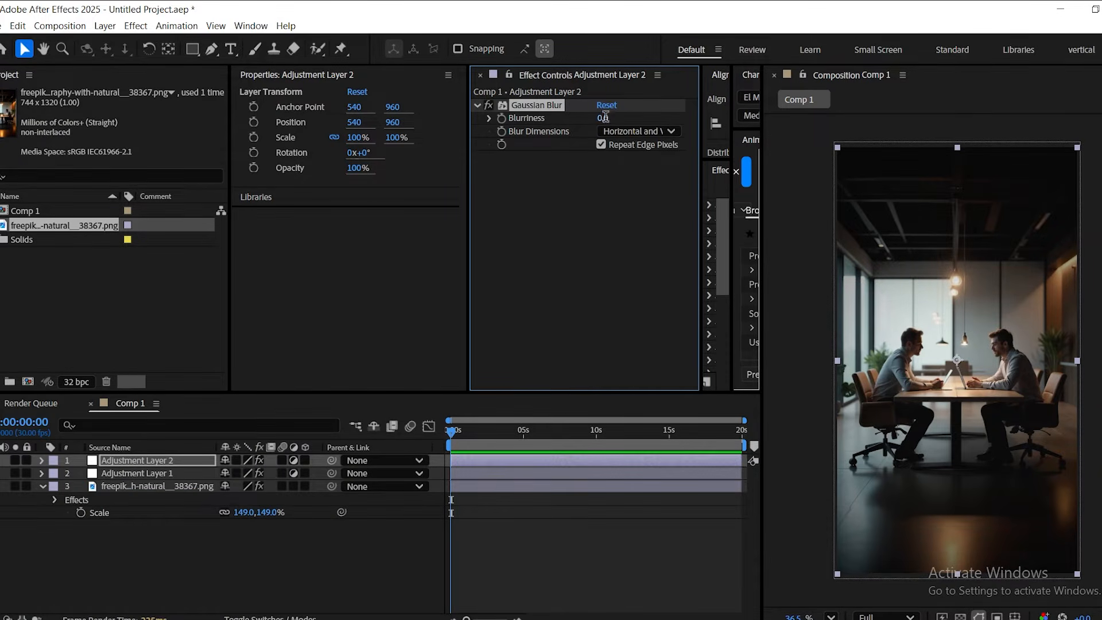
type("20")
key("Return")
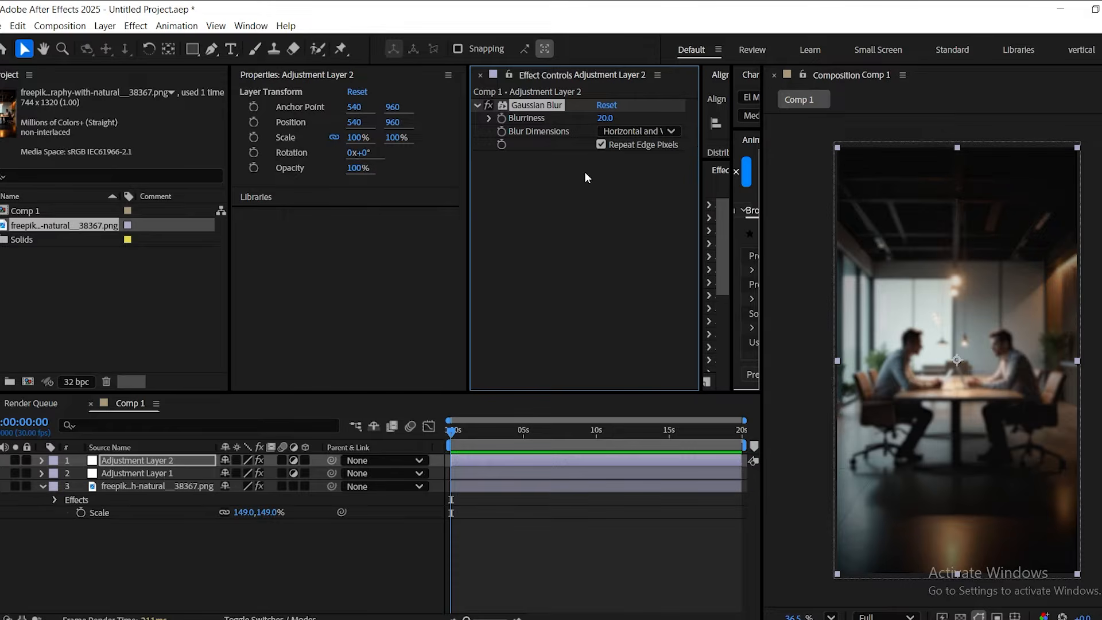
Add a full-layer ellipse mask to the blur adjustment layer and set its mode to Subtract.
left_click(193, 49)
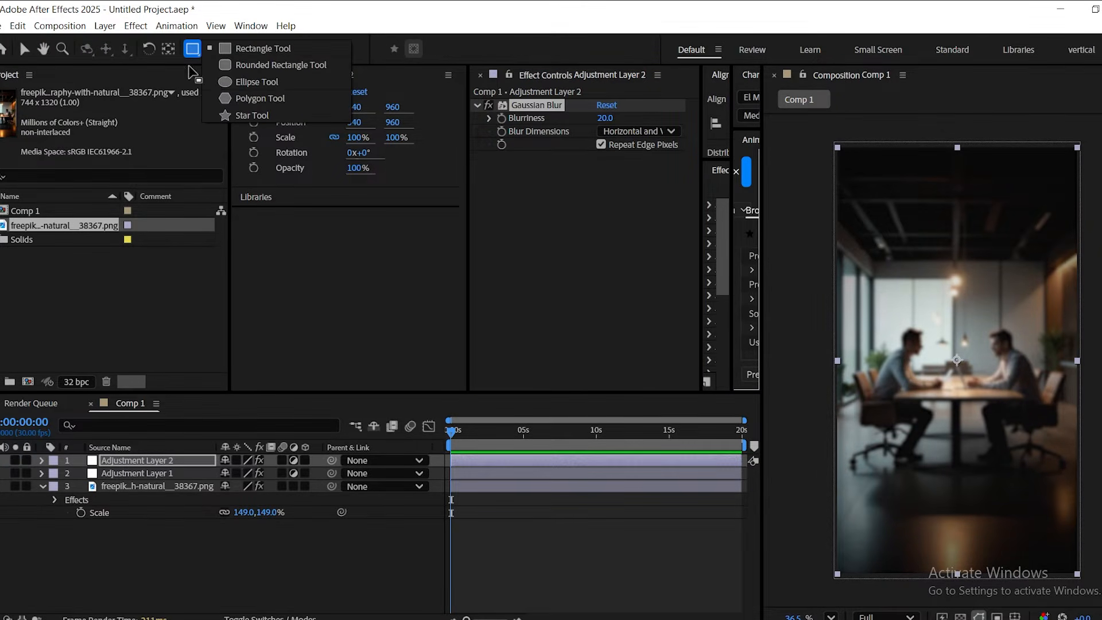
left_click(259, 84)
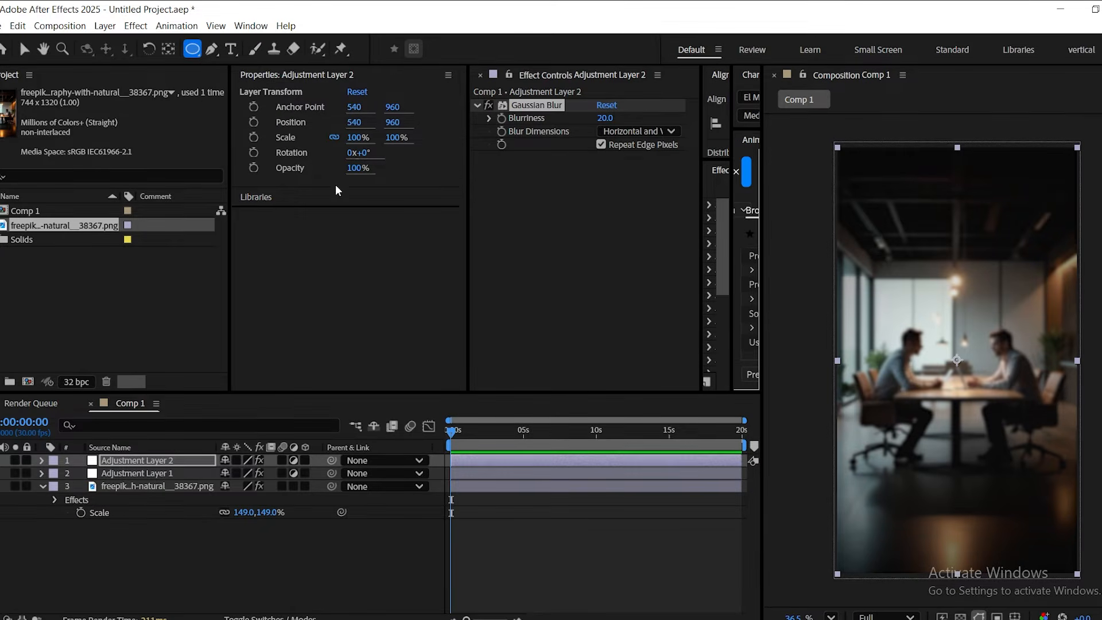
double_click(192, 49)
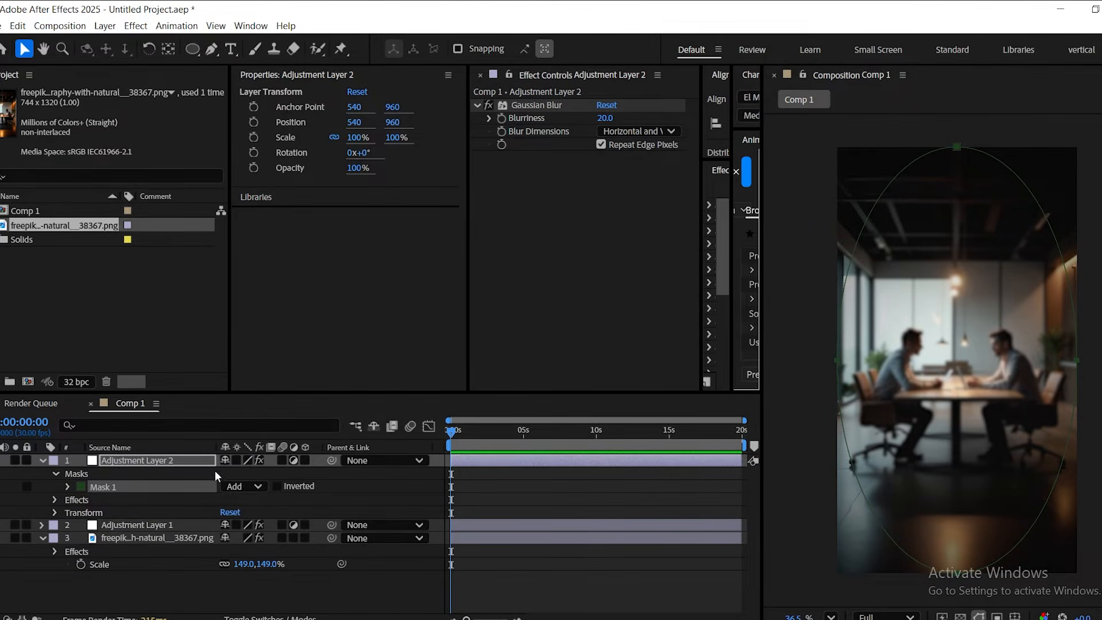
left_click(241, 487)
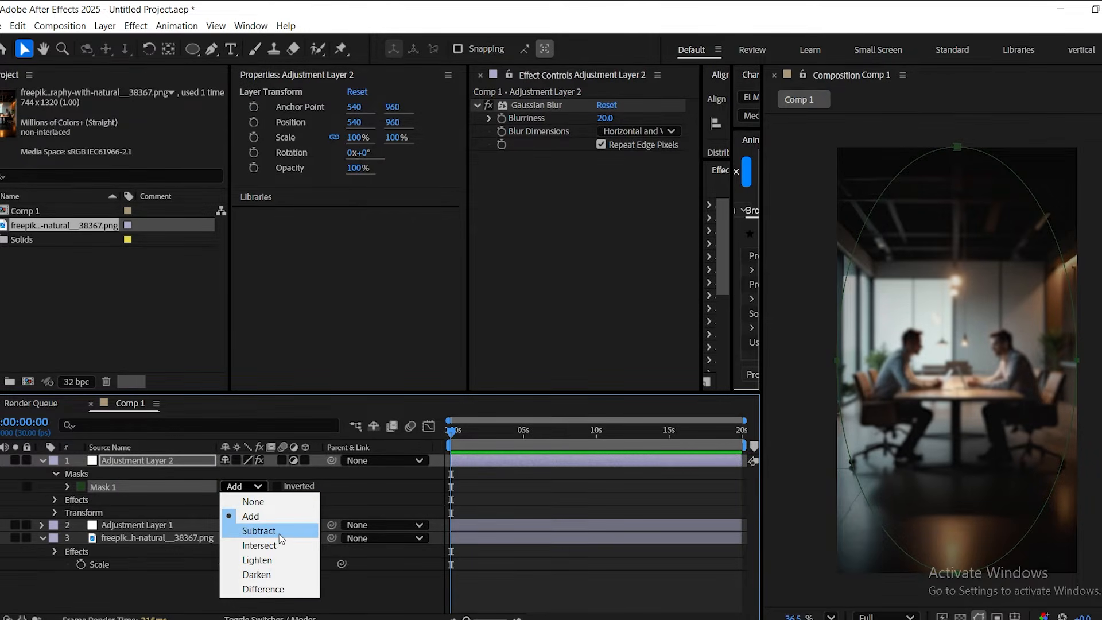
left_click(259, 531)
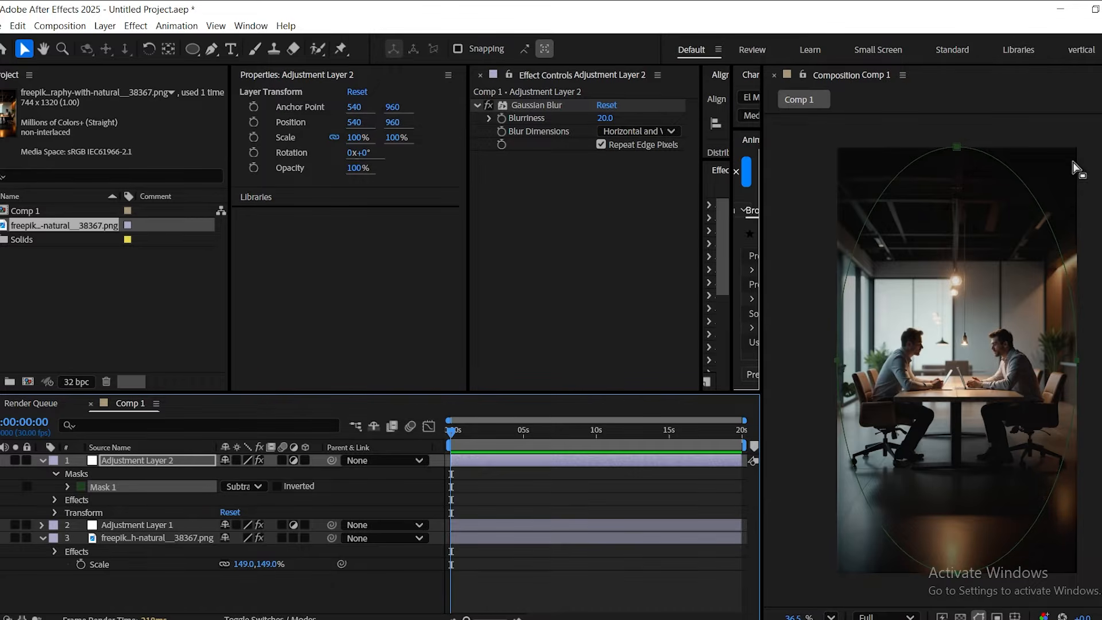
Shorten the elliptical mask on Adjustment Layer 2 by pulling its upper and lower edges inward around the two men.
left_click(849, 480)
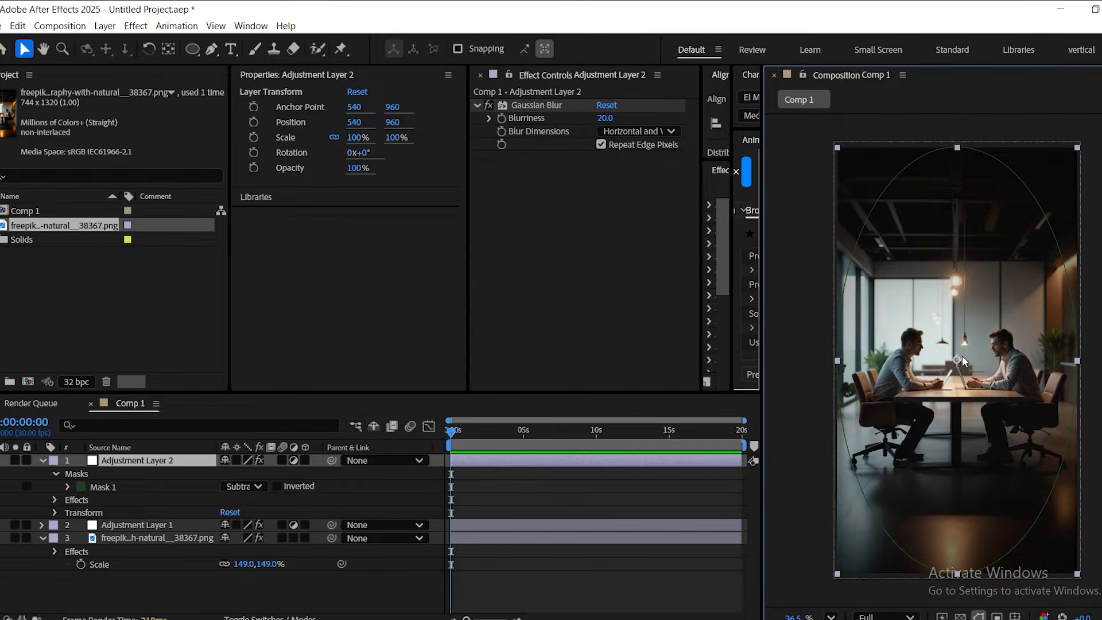
left_click(335, 588)
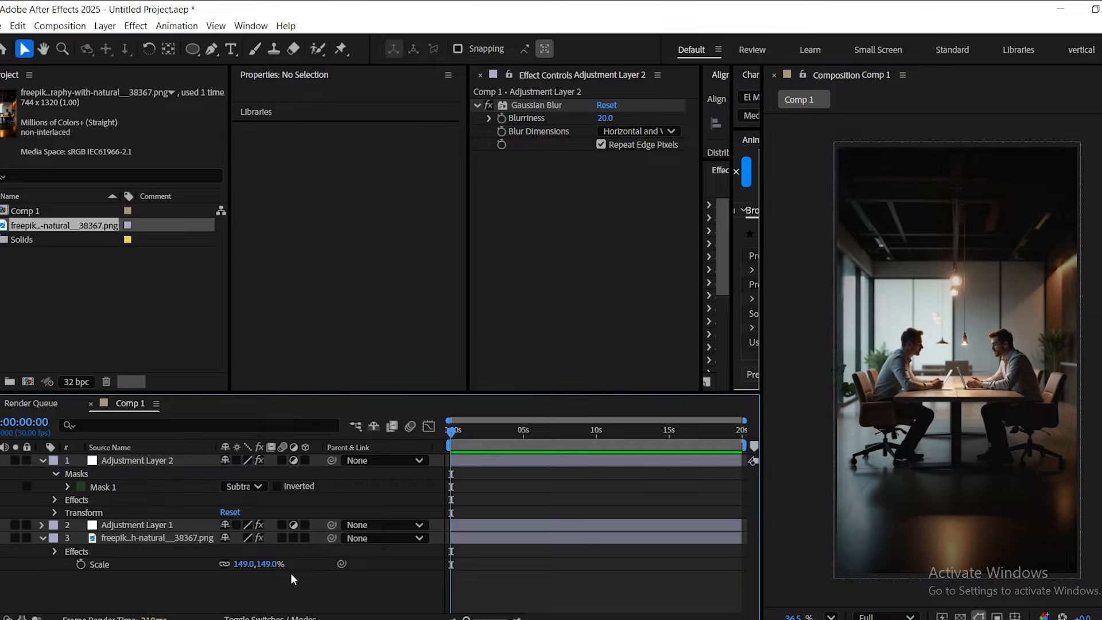
left_click(104, 487)
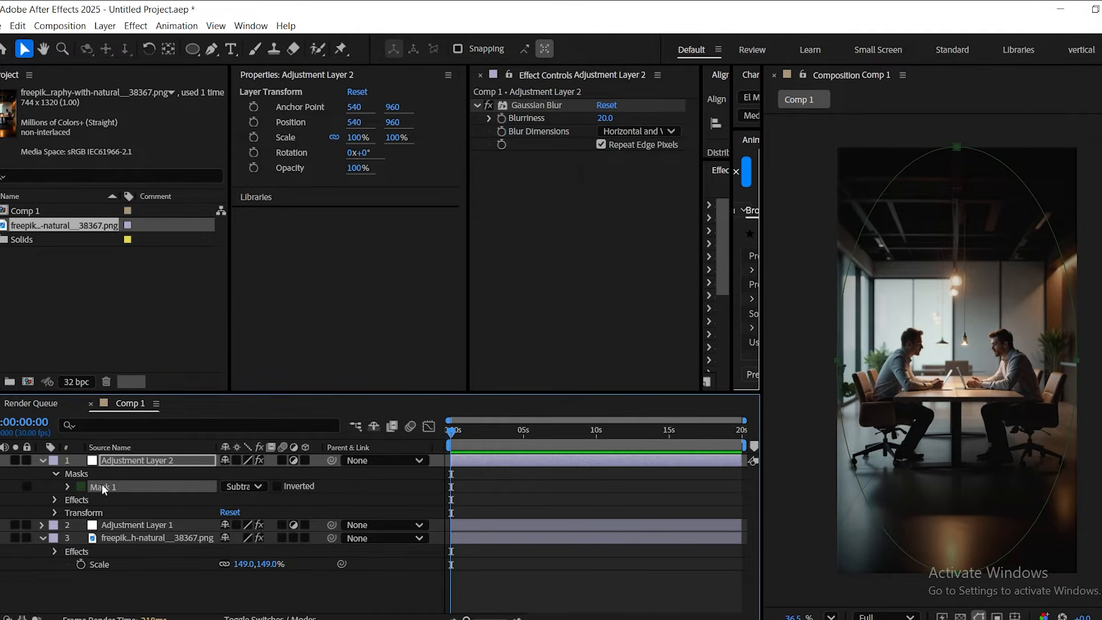
double_click(957, 149)
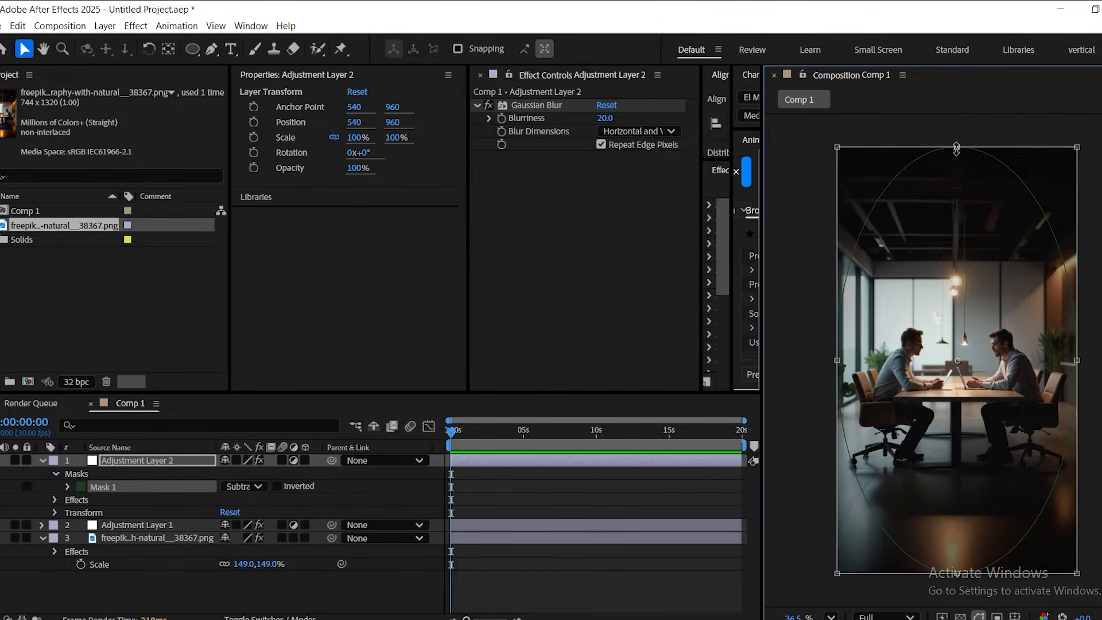
left_click_drag(957, 148, 957, 196)
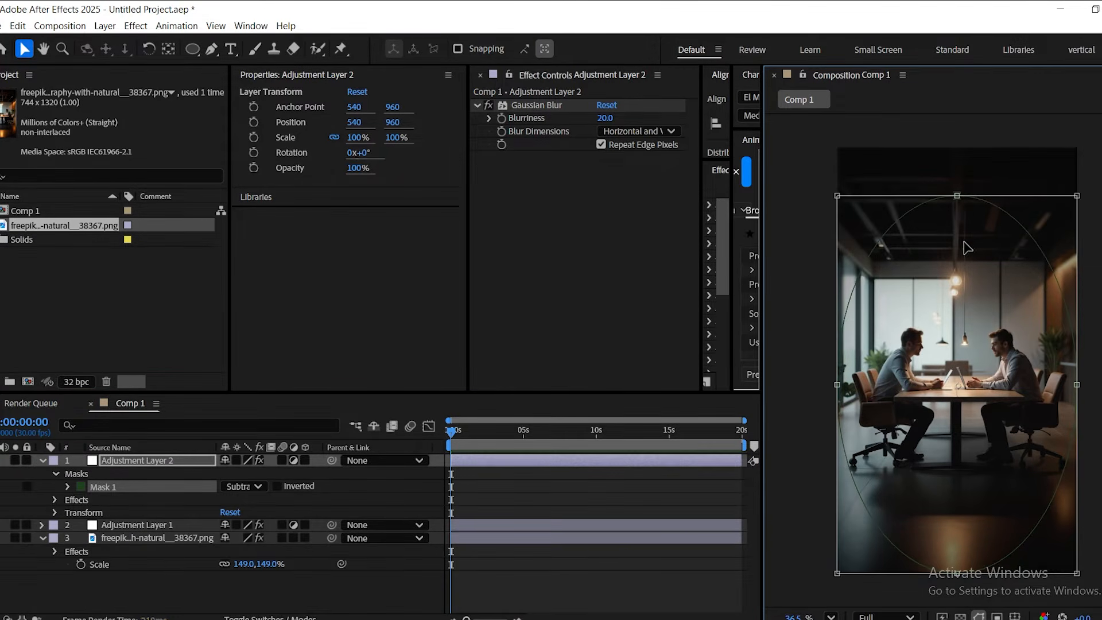
left_click_drag(956, 579, 960, 526)
key("ctrl+z")
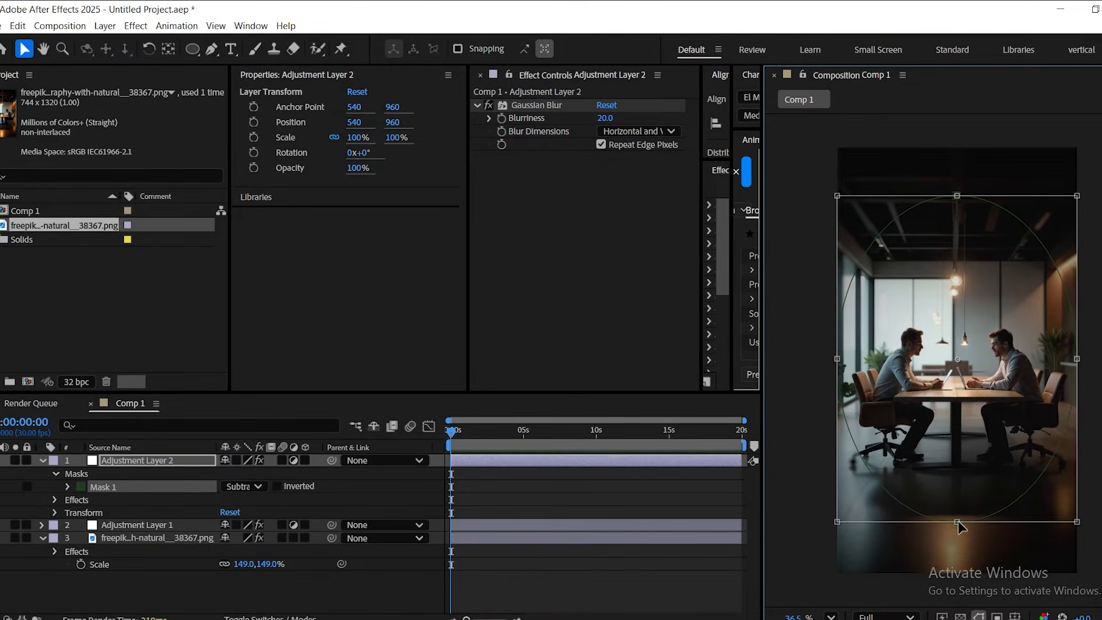
Set the Mask Feather of Adjustment Layer 2's elliptical mask to 121 pixels and collapse the layer's properties.
left_click(66, 487)
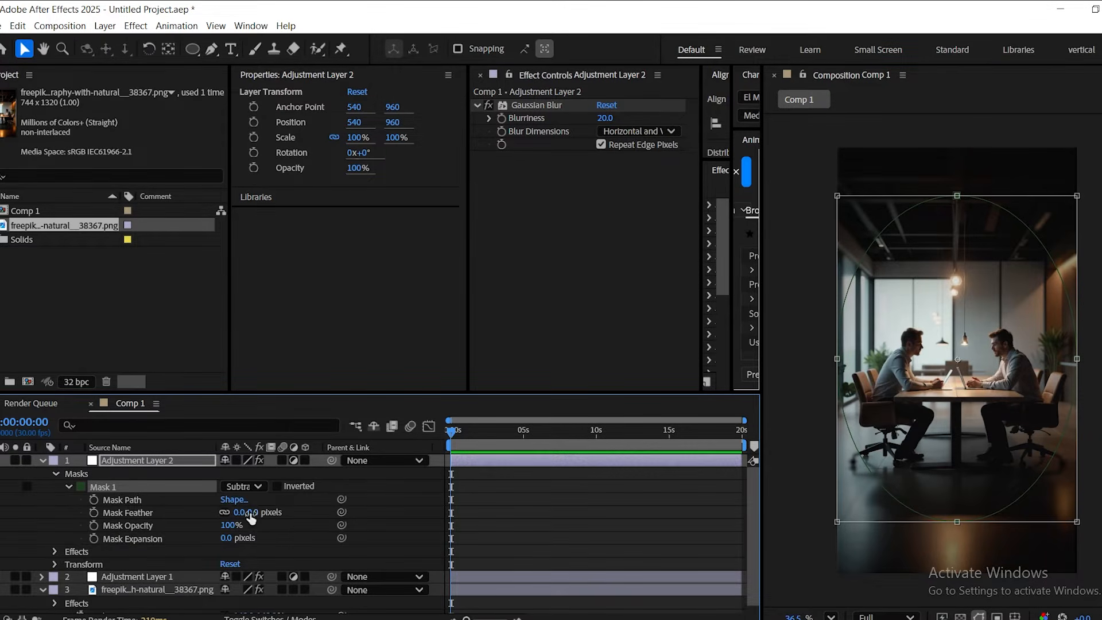
left_click_drag(251, 518, 347, 519)
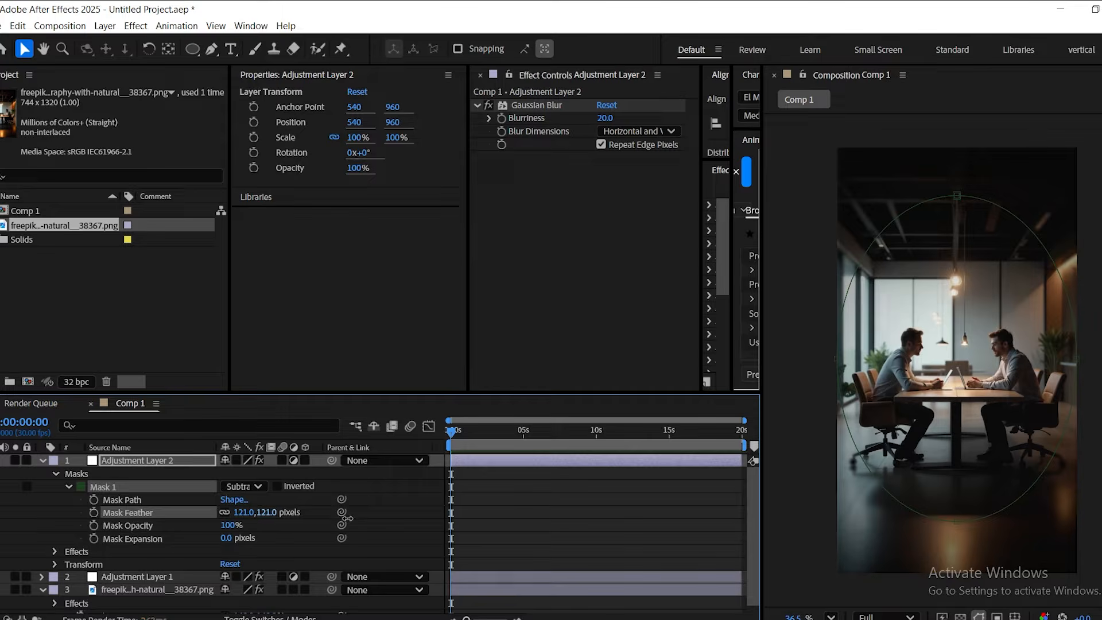
left_click(43, 461)
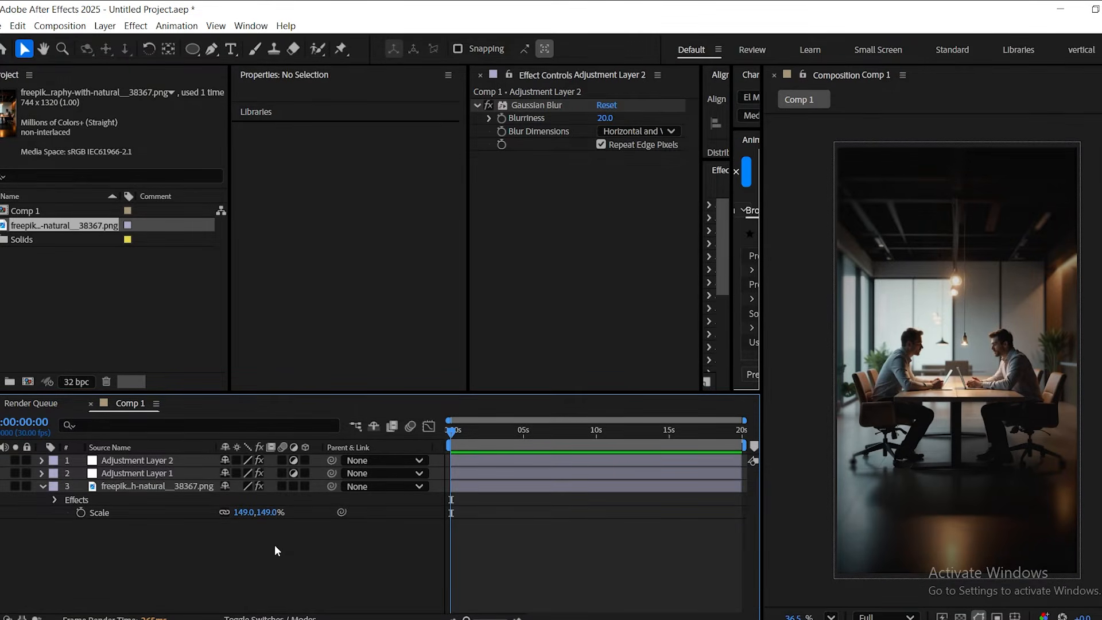
Add overlay2.mp4 to Comp 1 above all other layers and scale it to 155%.
left_click_drag(274, 545, 106, 538)
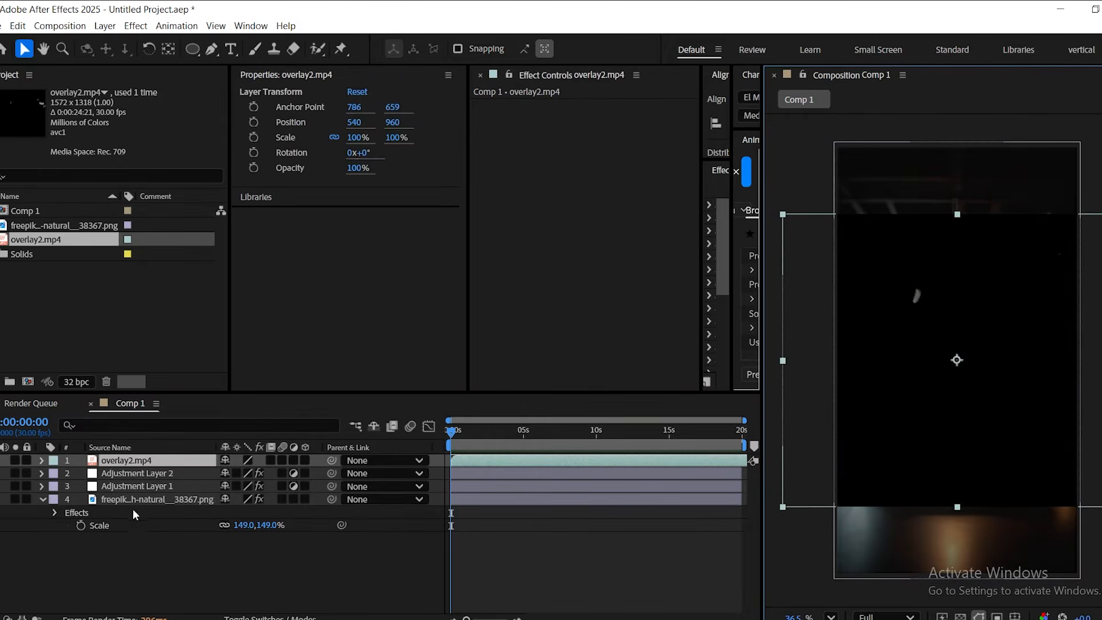
key("s")
left_click_drag(271, 473, 302, 472)
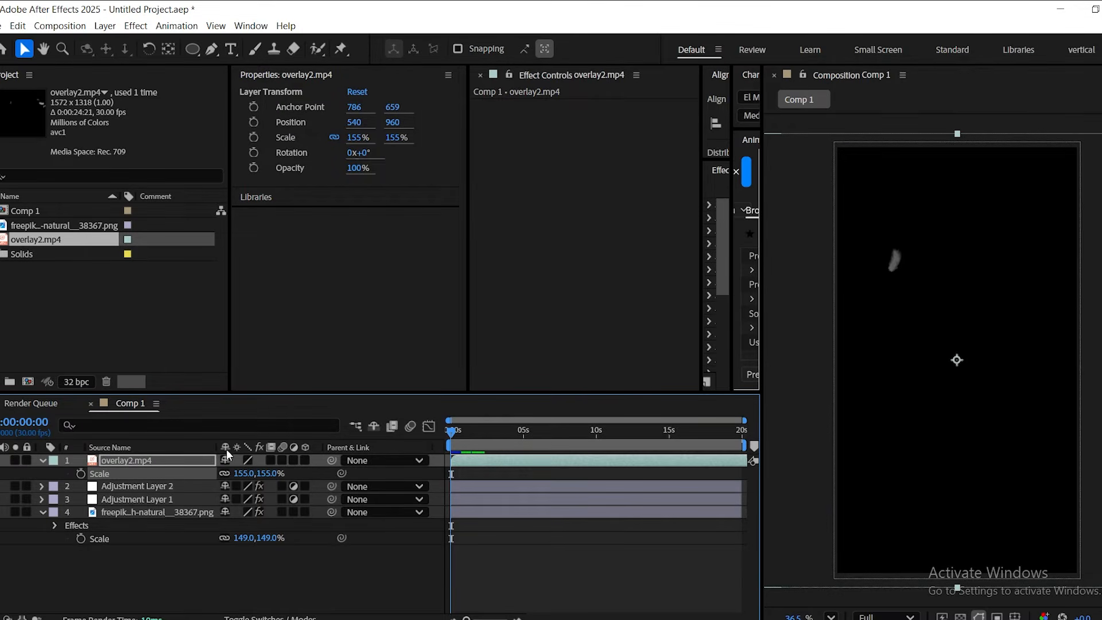
Show the layer mode controls and set the overlay2.mp4 layer's blending mode to Screen.
left_click(270, 618)
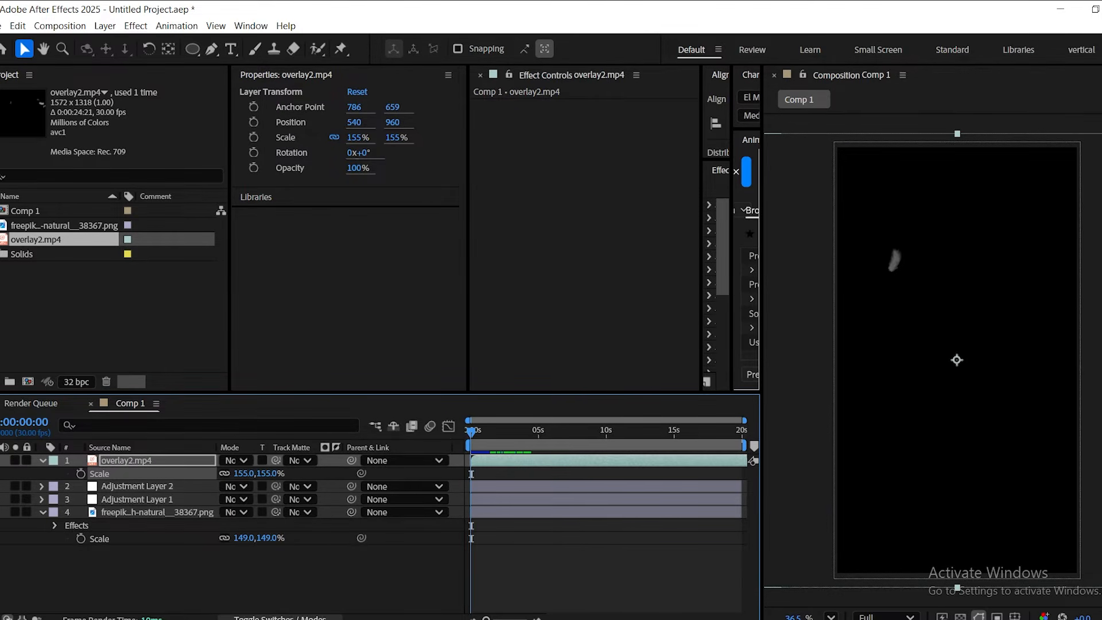
left_click(232, 456)
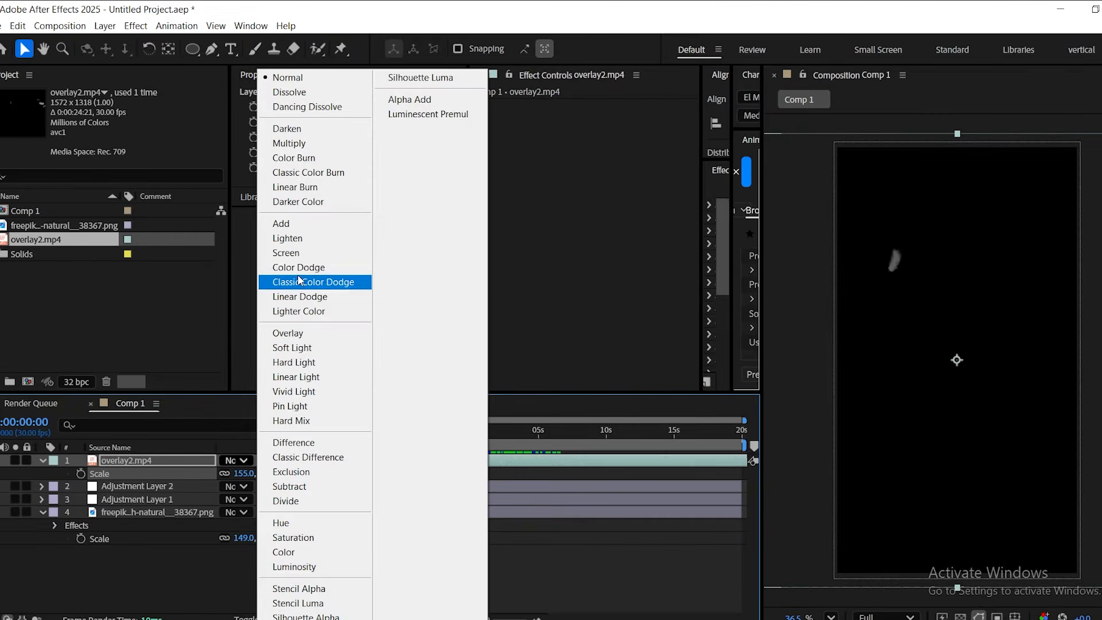
left_click(295, 256)
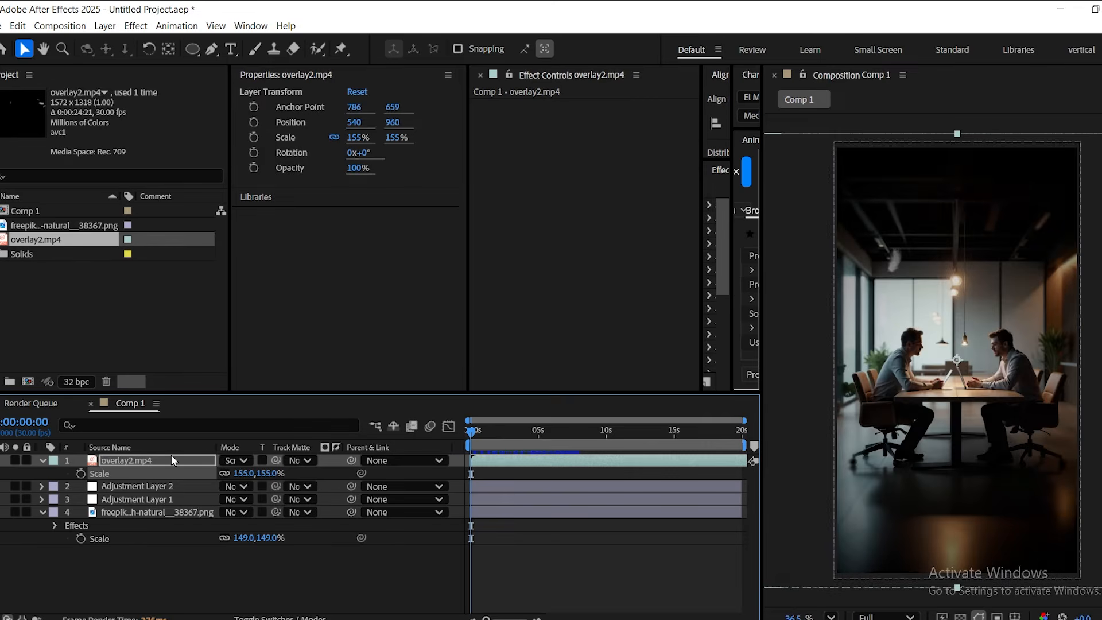
Set the opacity of the overlay2.mp4 layer to 70% and preview the composition.
left_click(137, 460)
key("t")
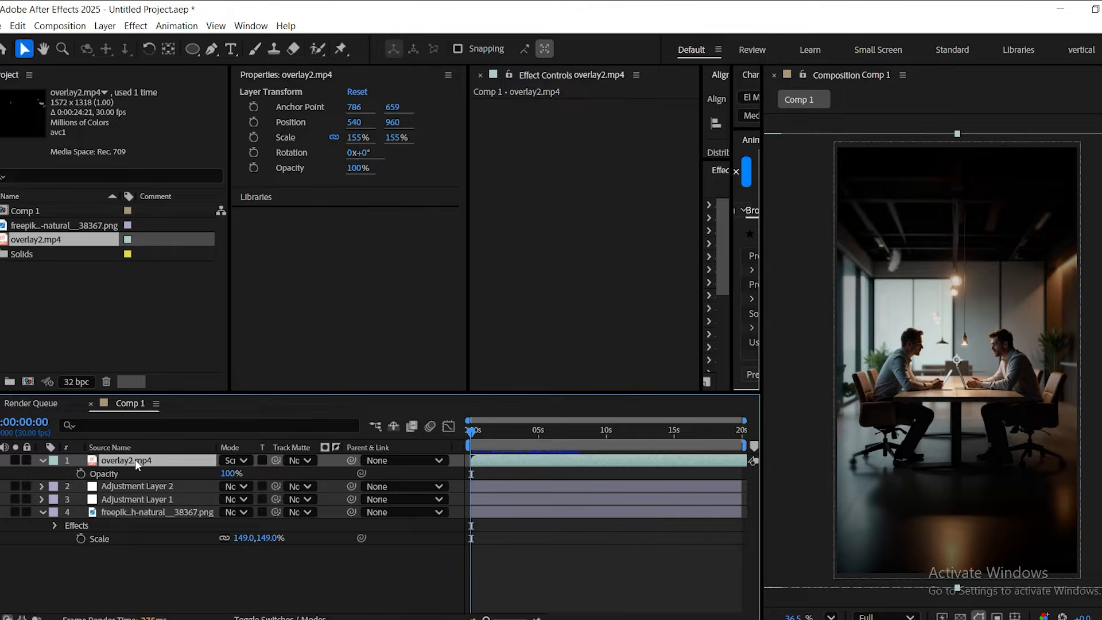
left_click(229, 473)
type("70")
key("Return")
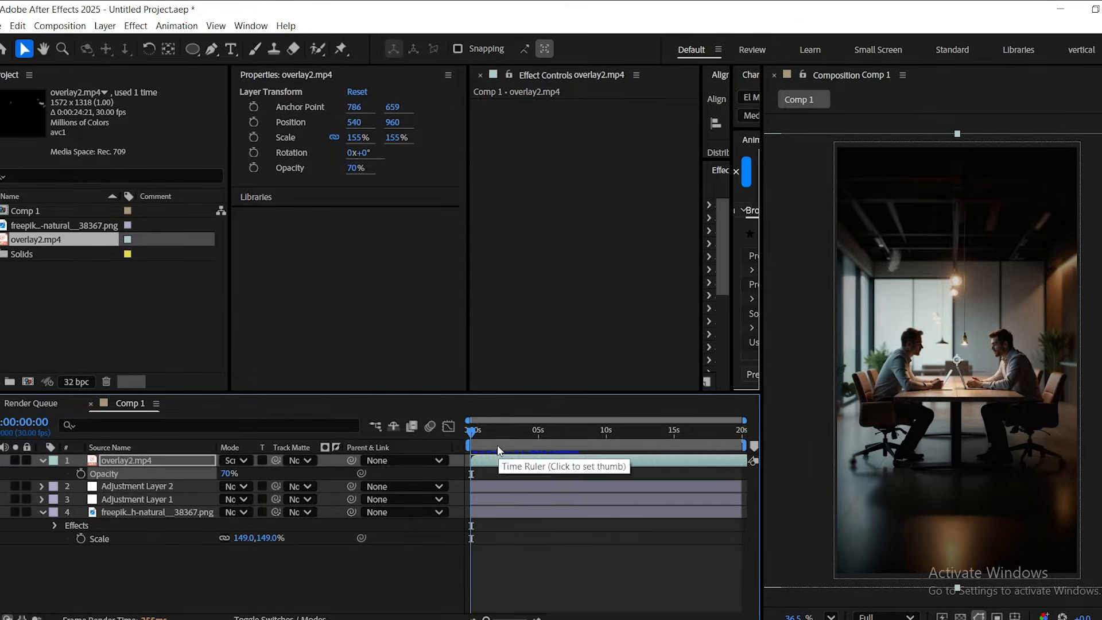
mouse_move(473, 432)
left_mouse_down()
mouse_move(533, 439)
mouse_move(453, 426)
left_mouse_up()
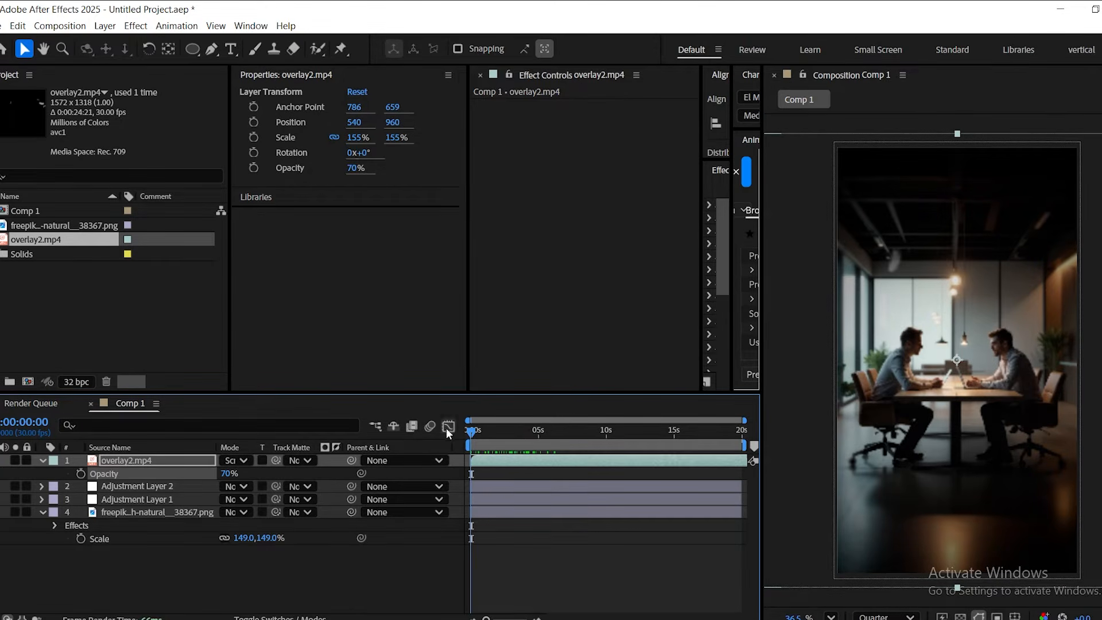
Add a two-node camera with the 50mm preset to Comp 1.
left_click(185, 590)
right_click(169, 575)
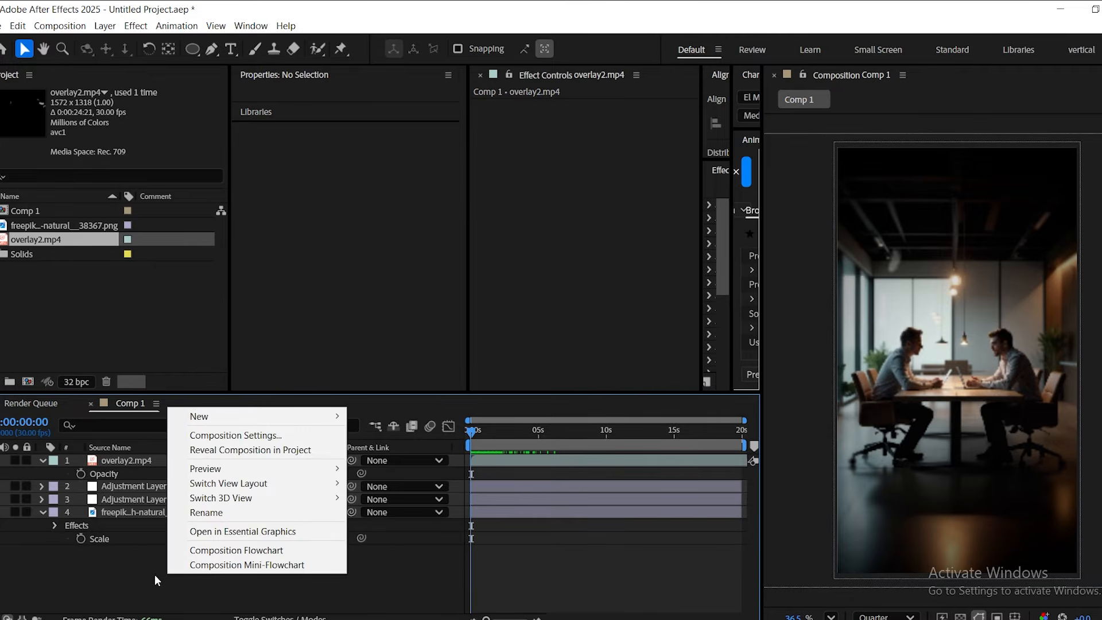
mouse_move(194, 418)
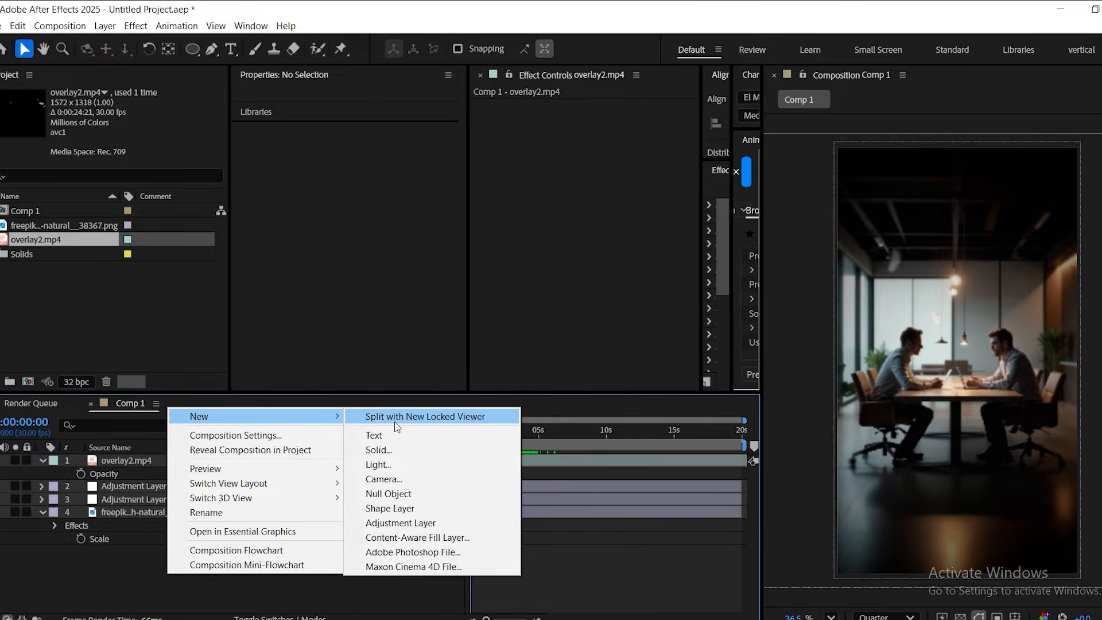
left_click(413, 481)
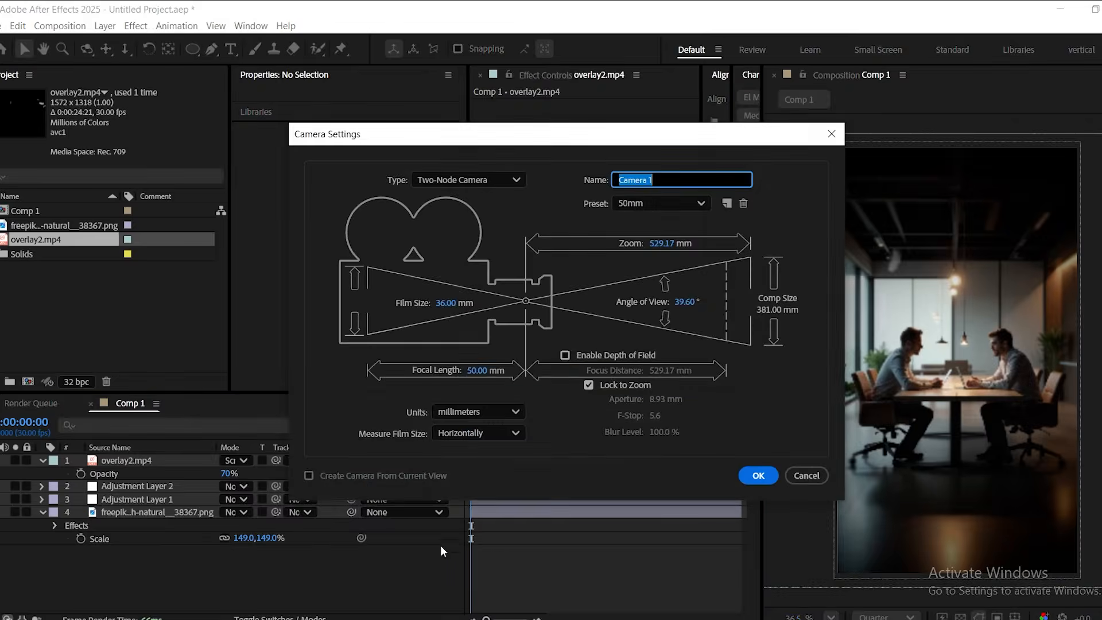
left_click(764, 475)
left_click(701, 386)
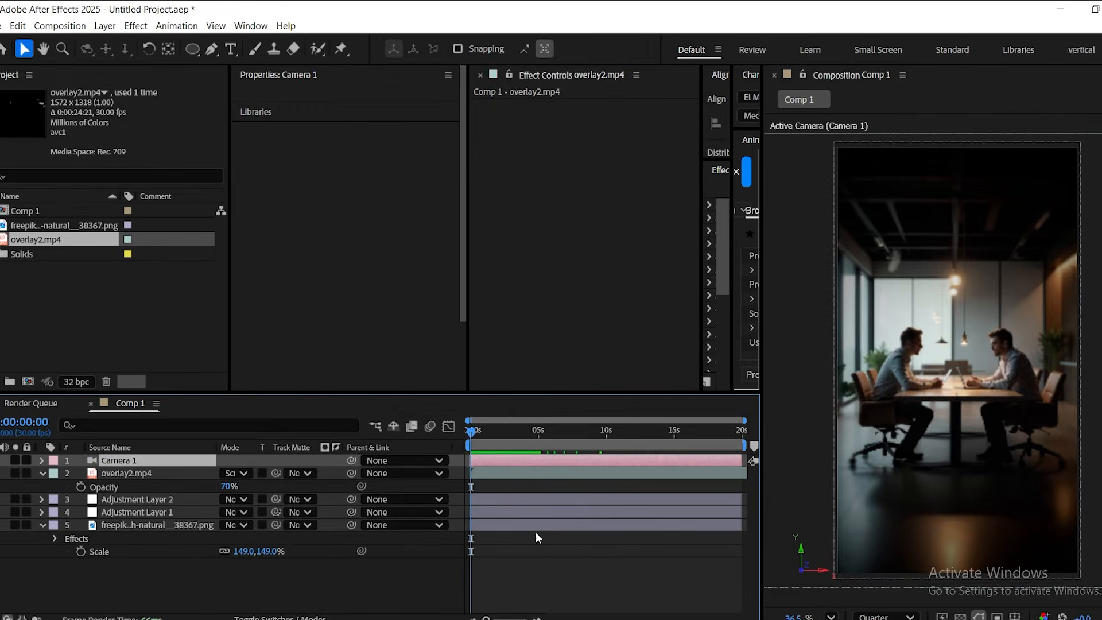
Add a null object to Comp 1 and parent Camera 1 to it.
right_click(340, 584)
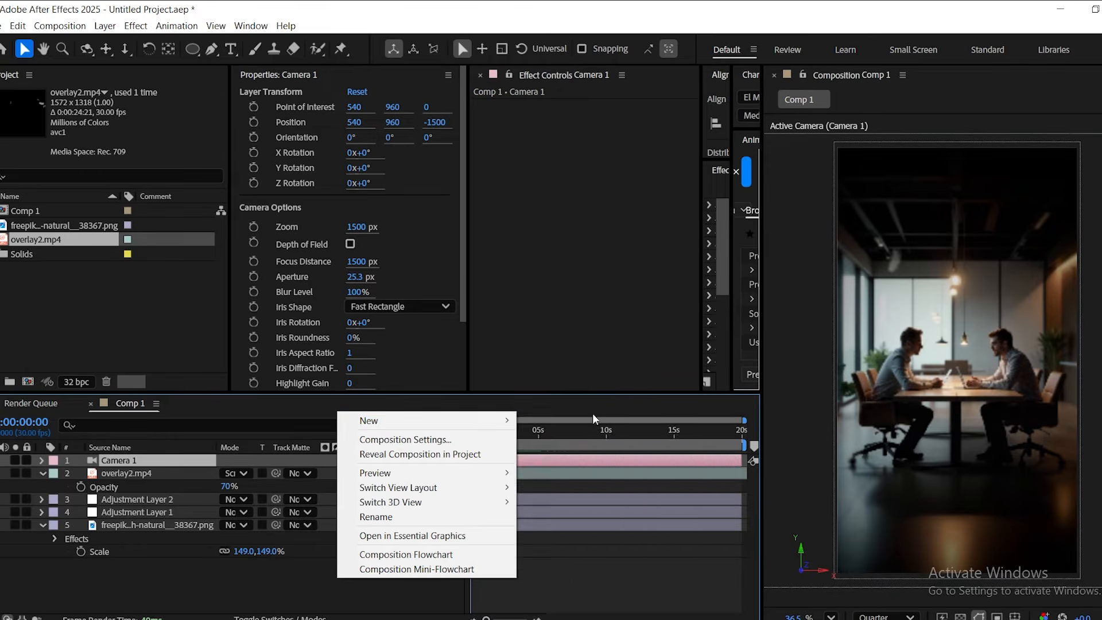
mouse_move(390, 421)
left_click(616, 498)
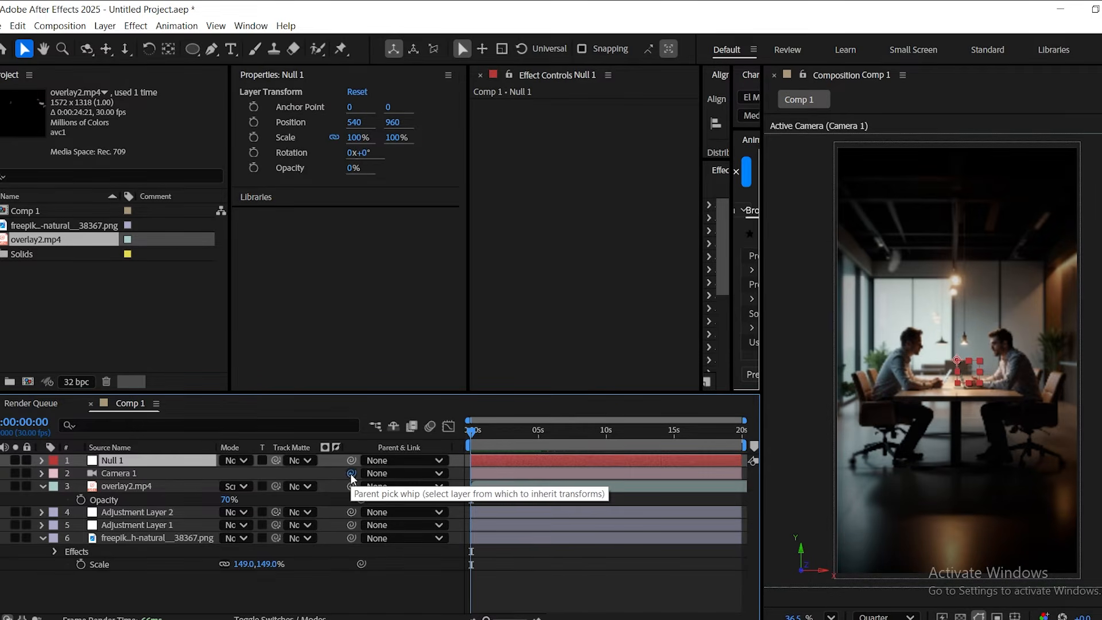
left_click_drag(347, 478, 92, 459)
Make Null 1, both adjustment layers and the freepik image 3D layers, and collapse the image layer's properties.
key("F4")
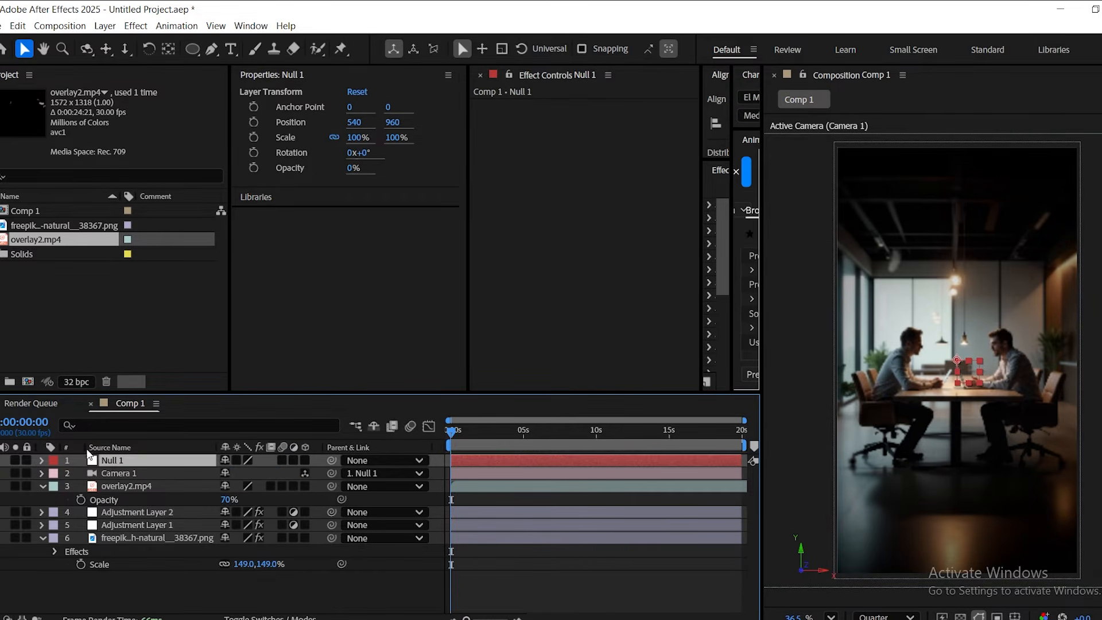
left_click(305, 460)
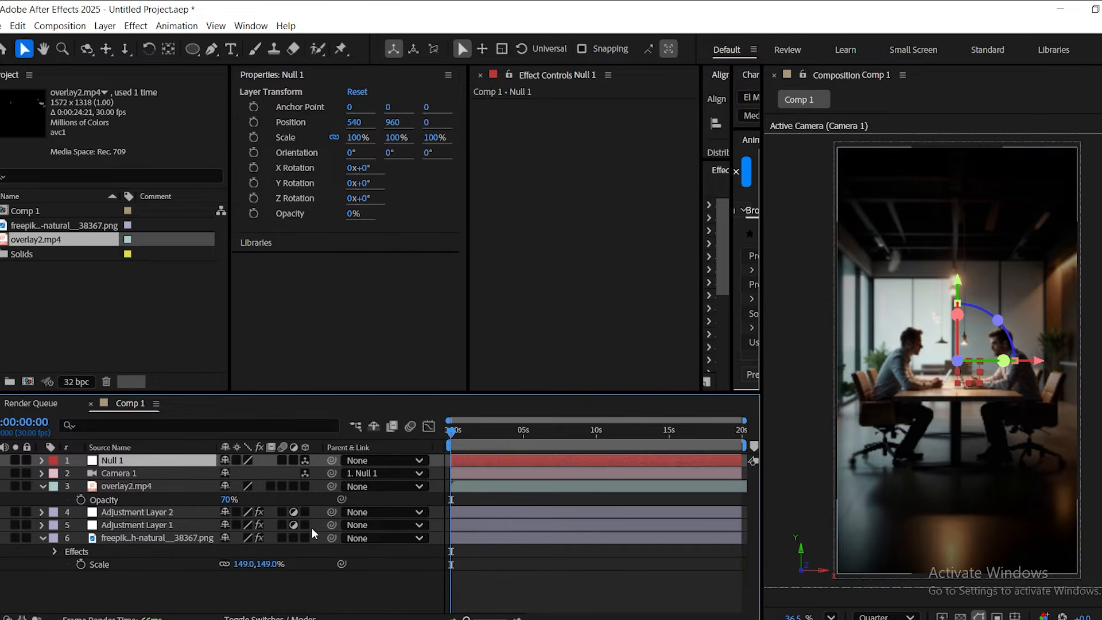
left_click(306, 525)
left_click(306, 539)
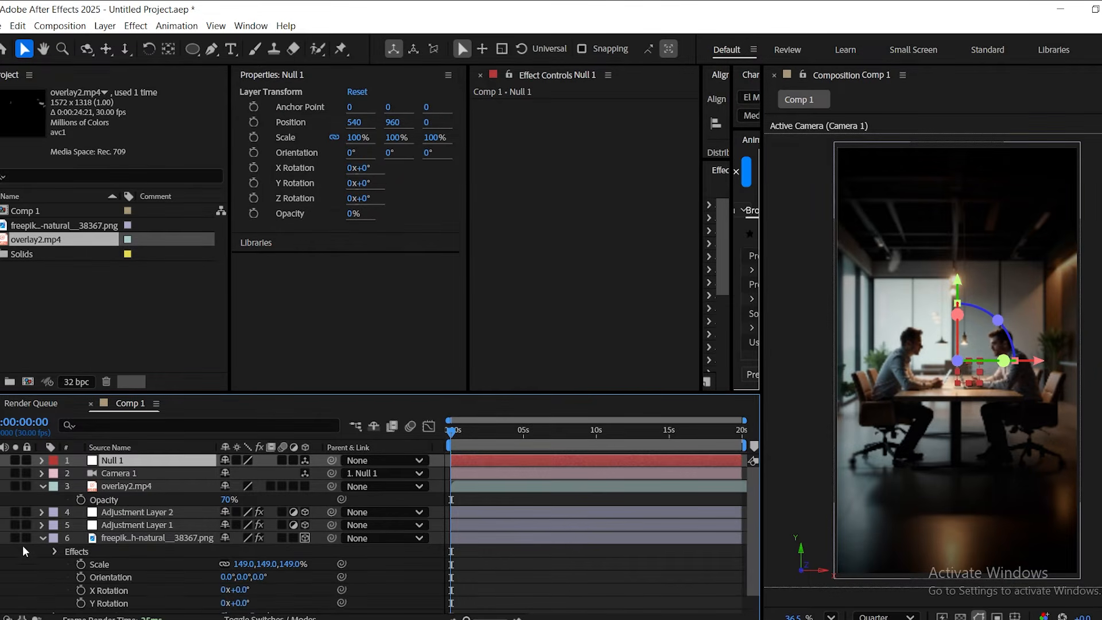
left_click(42, 538)
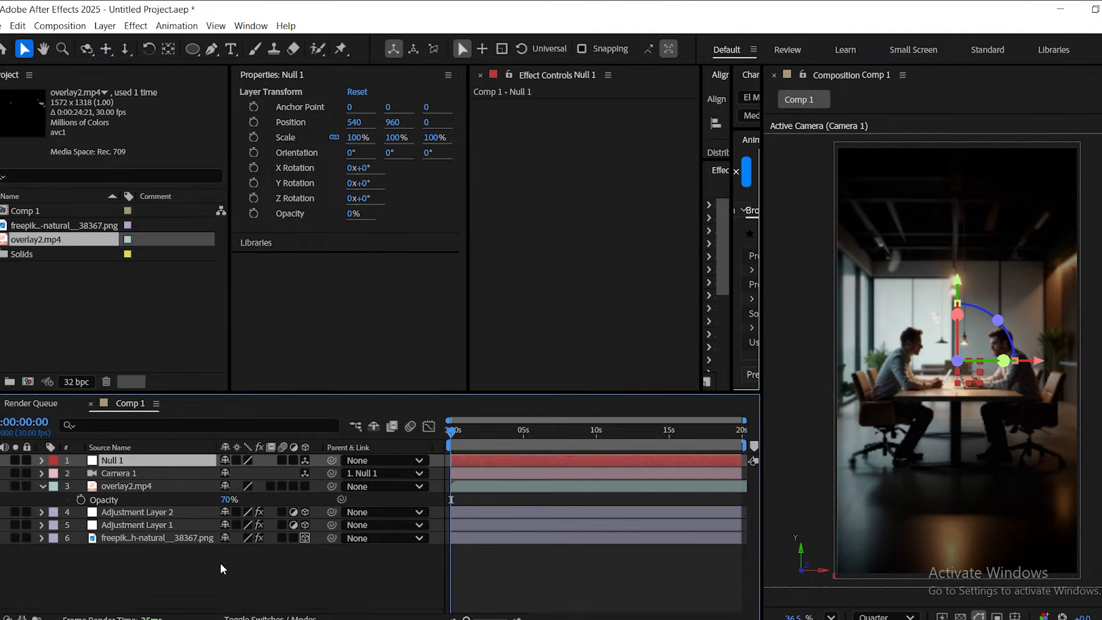
left_click(219, 565)
Create a text layer reading "بيزنس" above the man on the right.
left_click(231, 49)
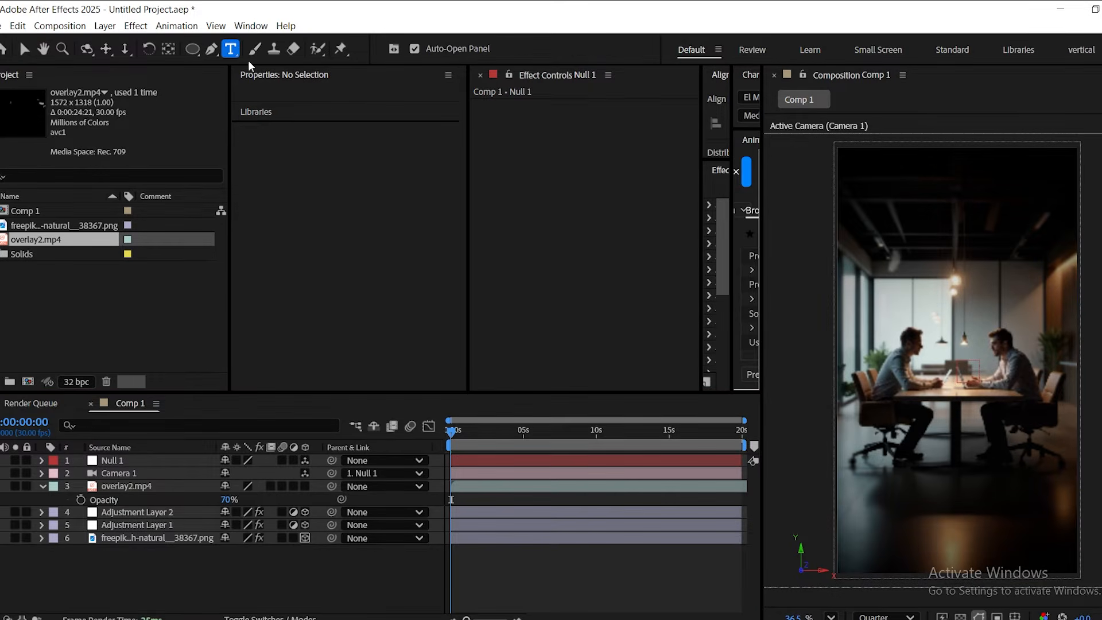
left_click(981, 299)
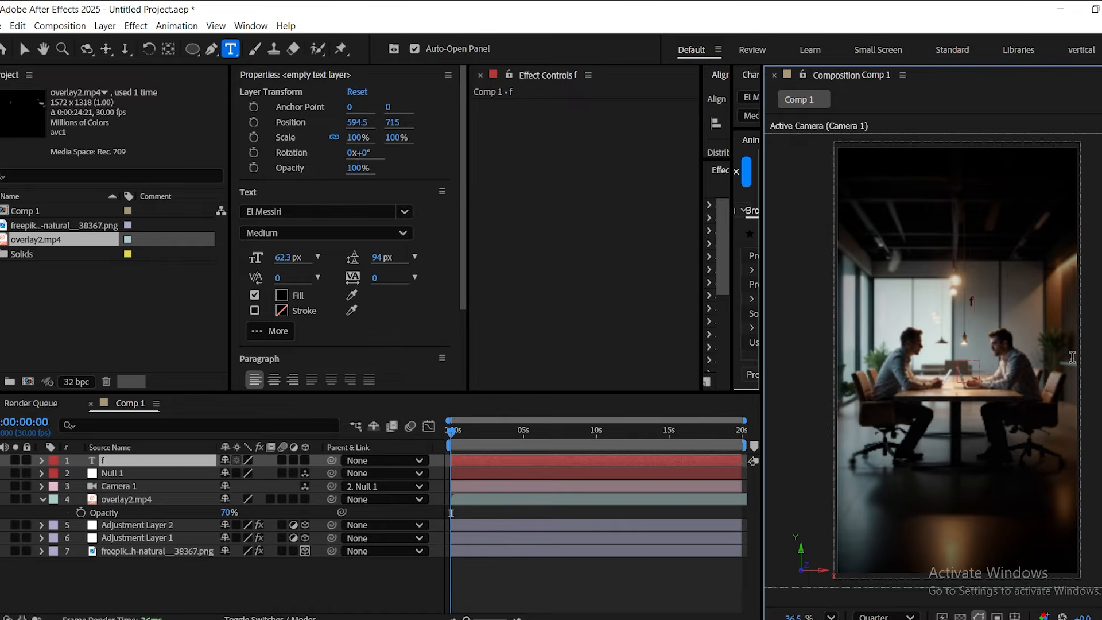
type("بيزنس")
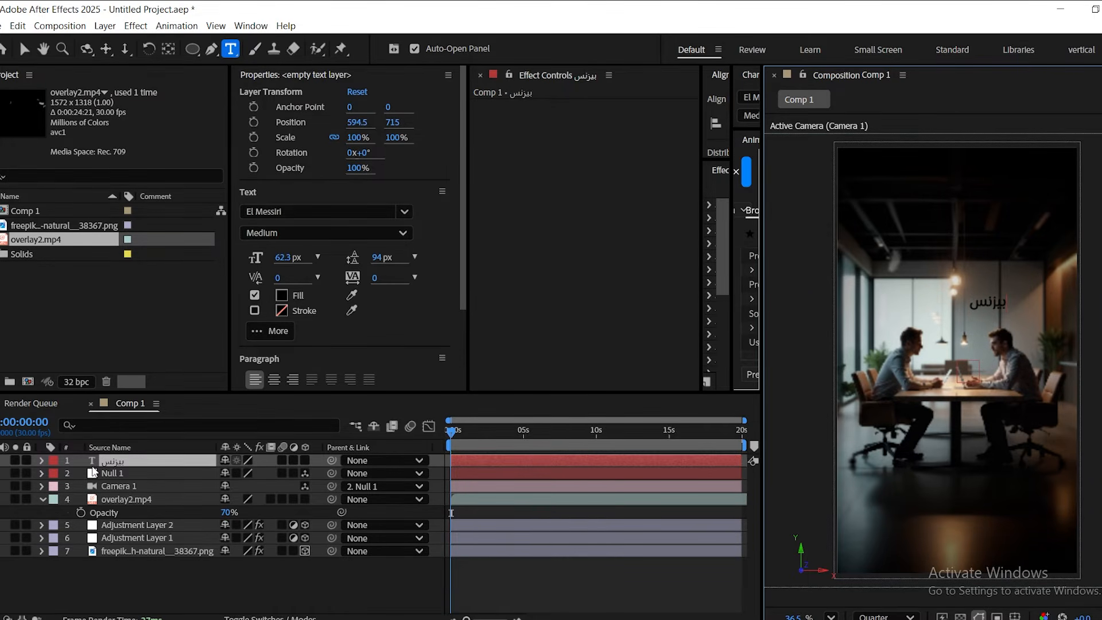
Scale the "بيزنس" text to 187% and move it between the two men, to about 373, 948.
left_click(121, 461)
key("v")
key("s")
left_click_drag(269, 474, 339, 474)
left_click_drag(1017, 302, 969, 354)
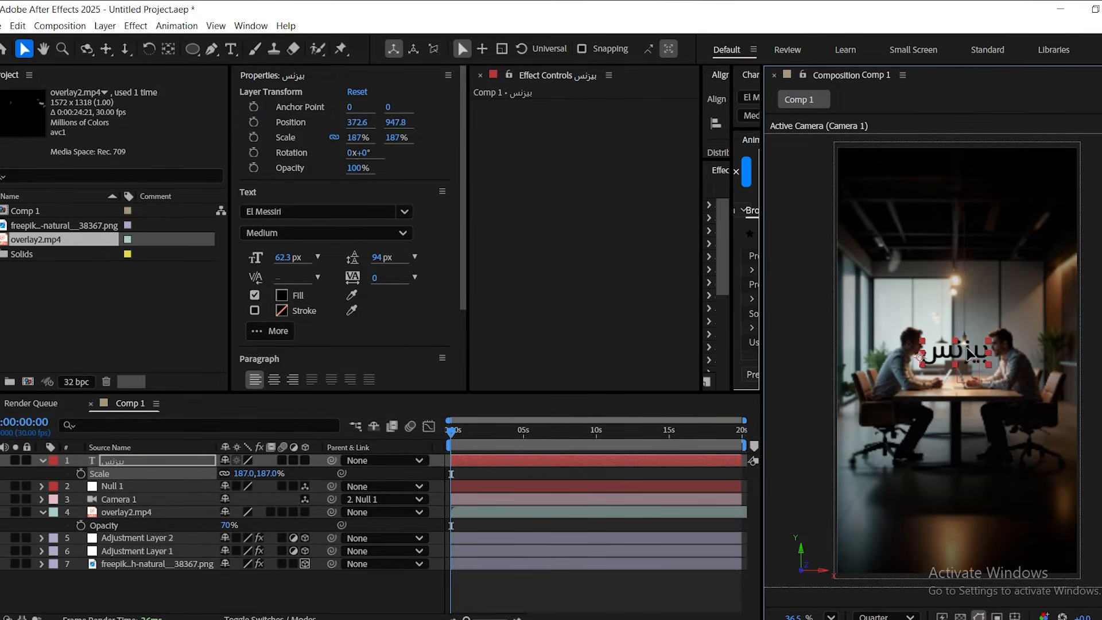
Apply the "dj" preset with Gradient Ramp, CC Light Sweep and Shadow Studio 3 to the "بيزنس" text layer.
left_click(111, 463)
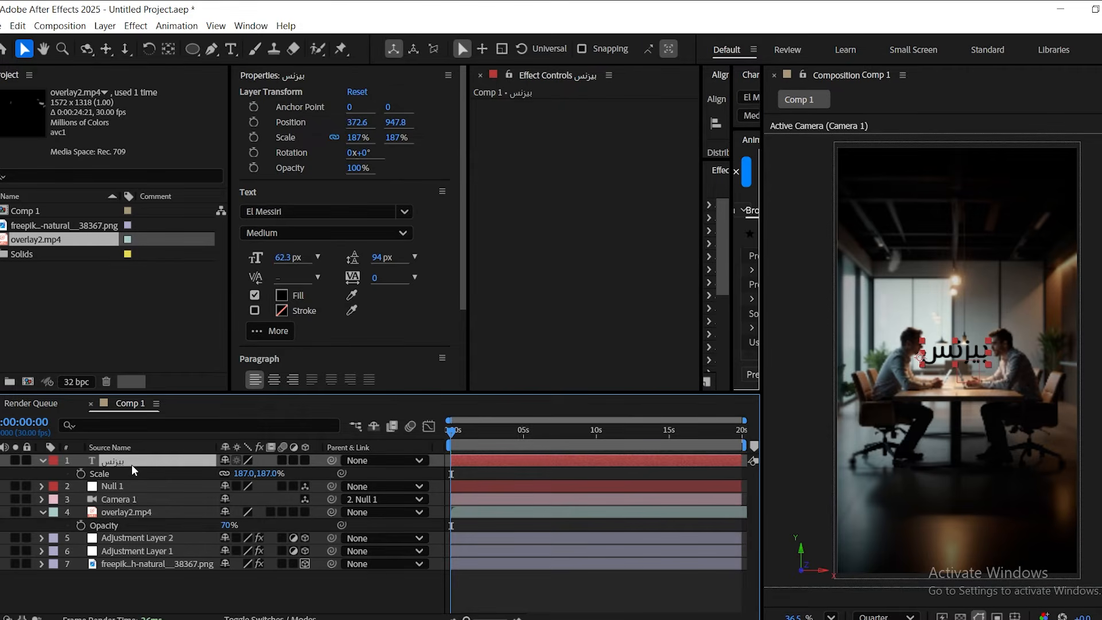
left_click(140, 595)
left_click(119, 465)
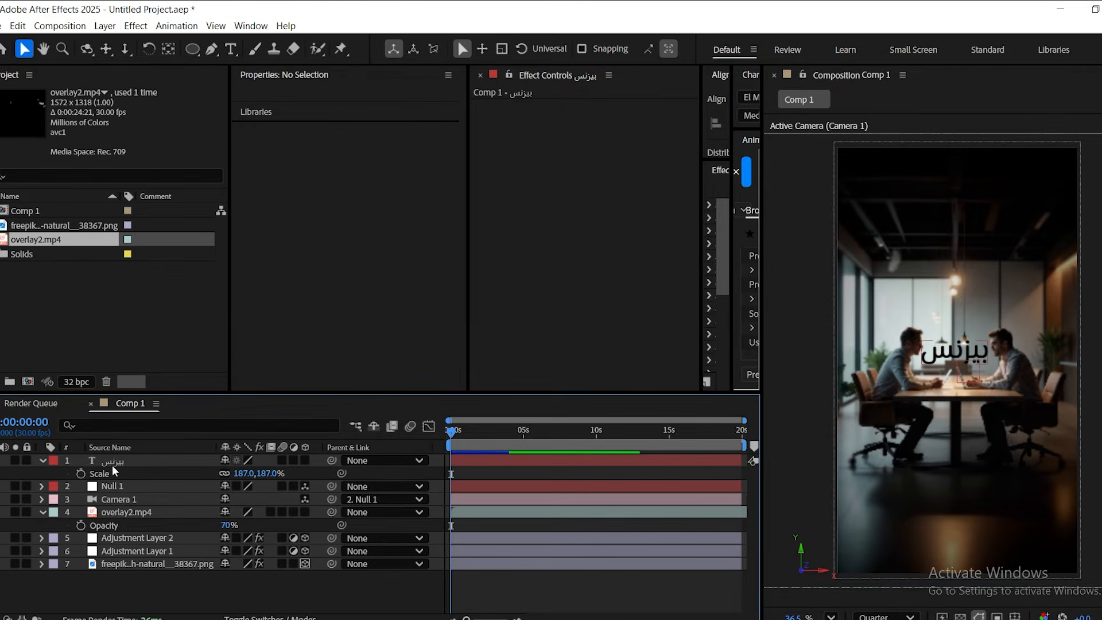
key("ctrl+space")
type("dj")
key("Return")
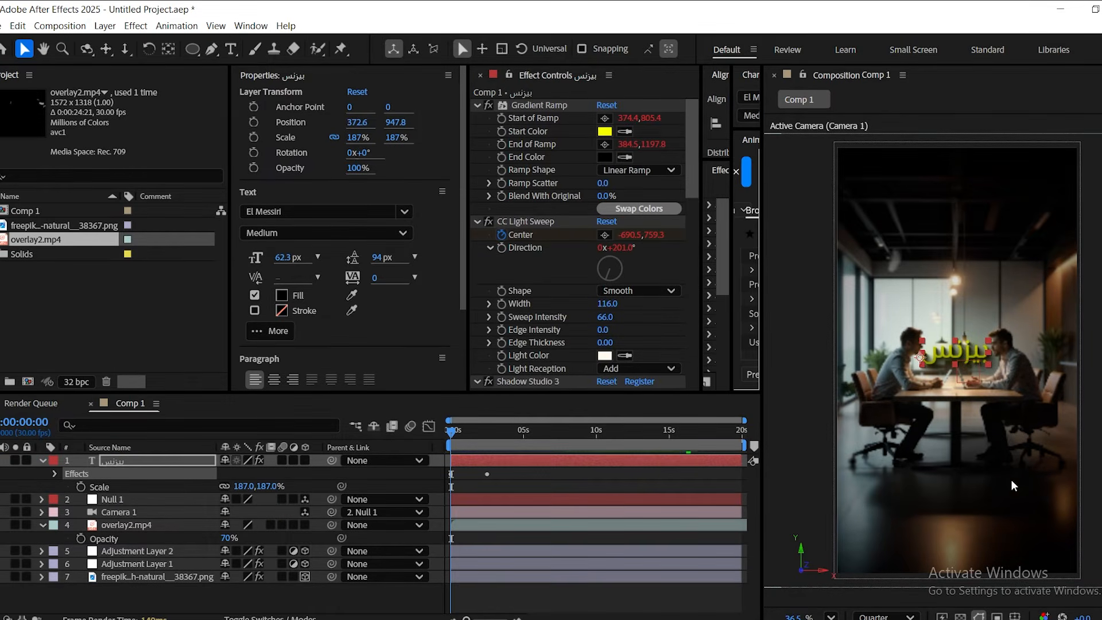
left_click(242, 604)
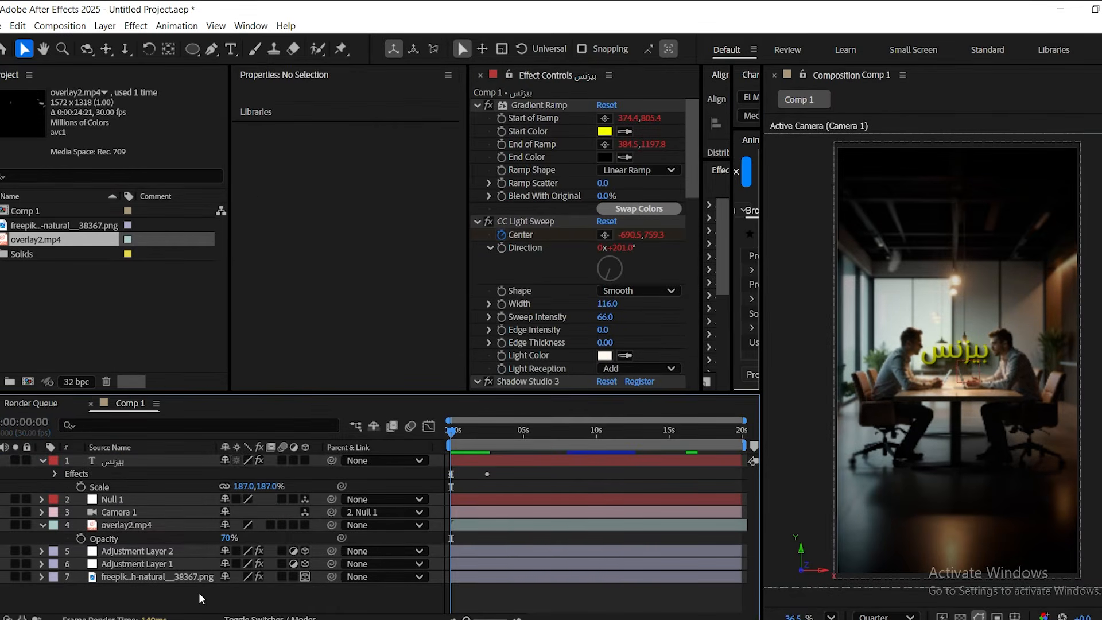
Set both the Start Color and End Color of the text's Gradient Ramp to white.
left_click(693, 136)
left_click_drag(693, 136, 695, 108)
left_click(605, 132)
left_click_drag(435, 282, 394, 225)
left_click(734, 228)
left_click(604, 157)
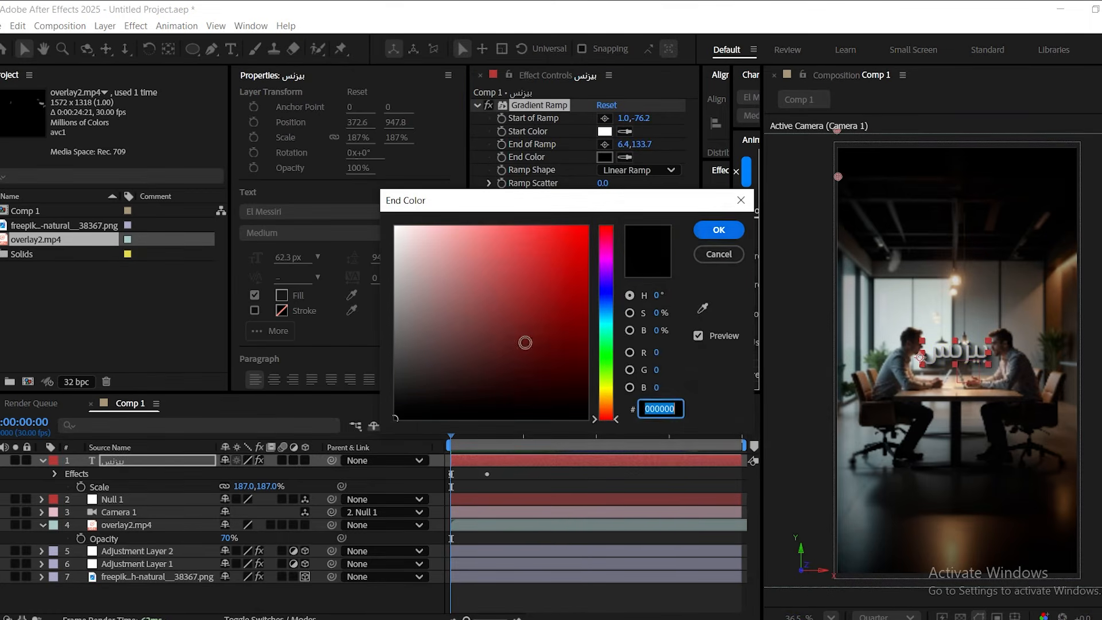
left_click_drag(522, 342, 395, 226)
left_click(715, 229)
left_click(387, 600)
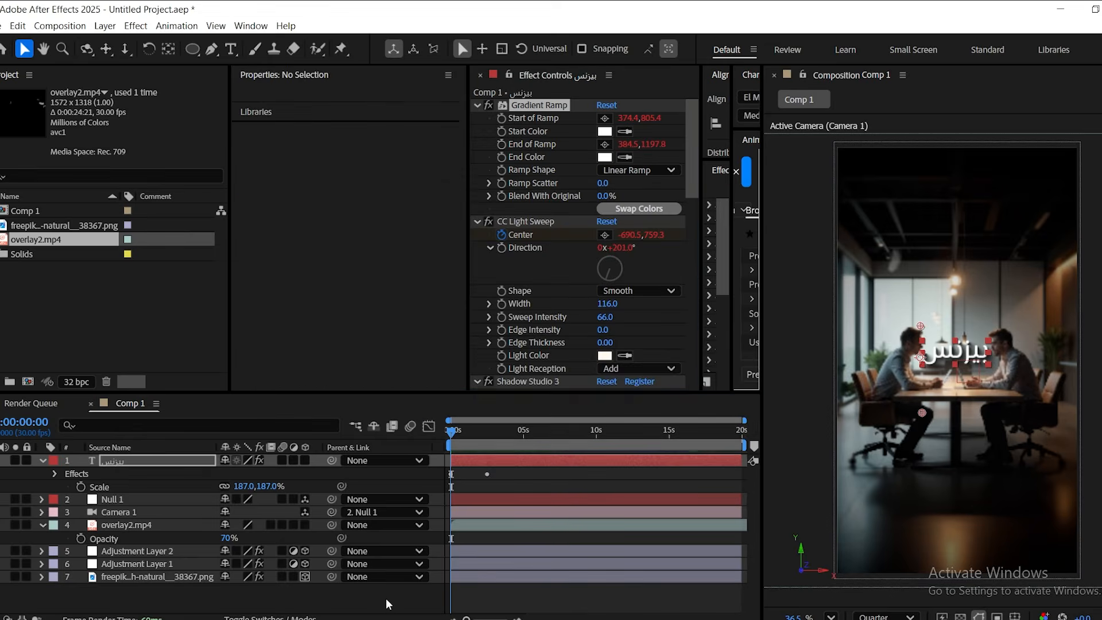
Apply the "smooth scale ( by agemotion )" preset to the "بيزنس" text layer.
left_click(115, 464)
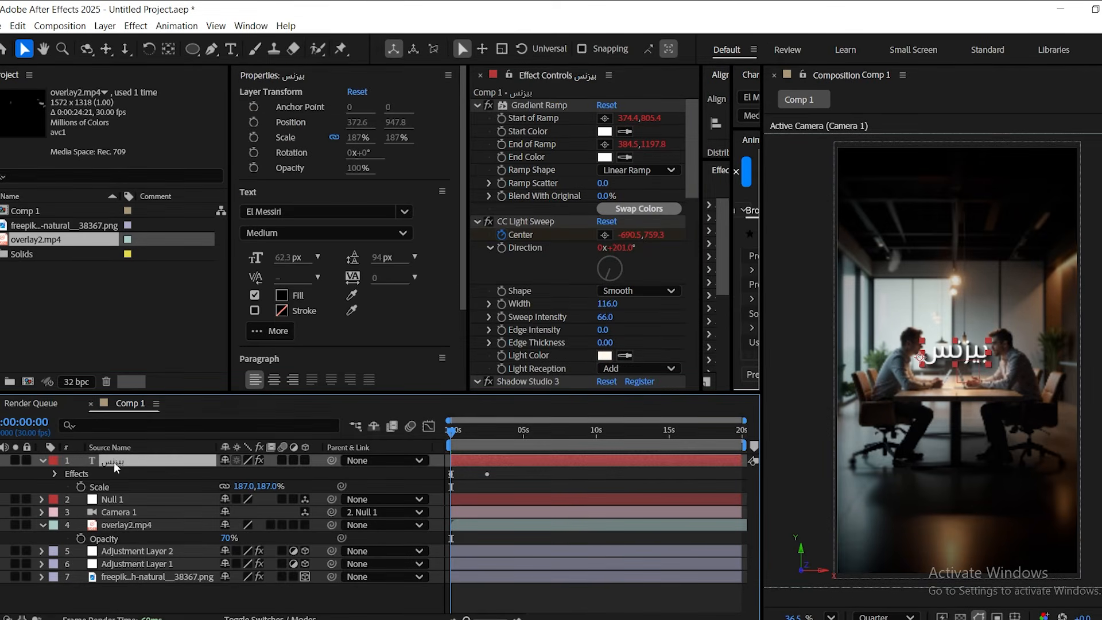
key("ctrl+space")
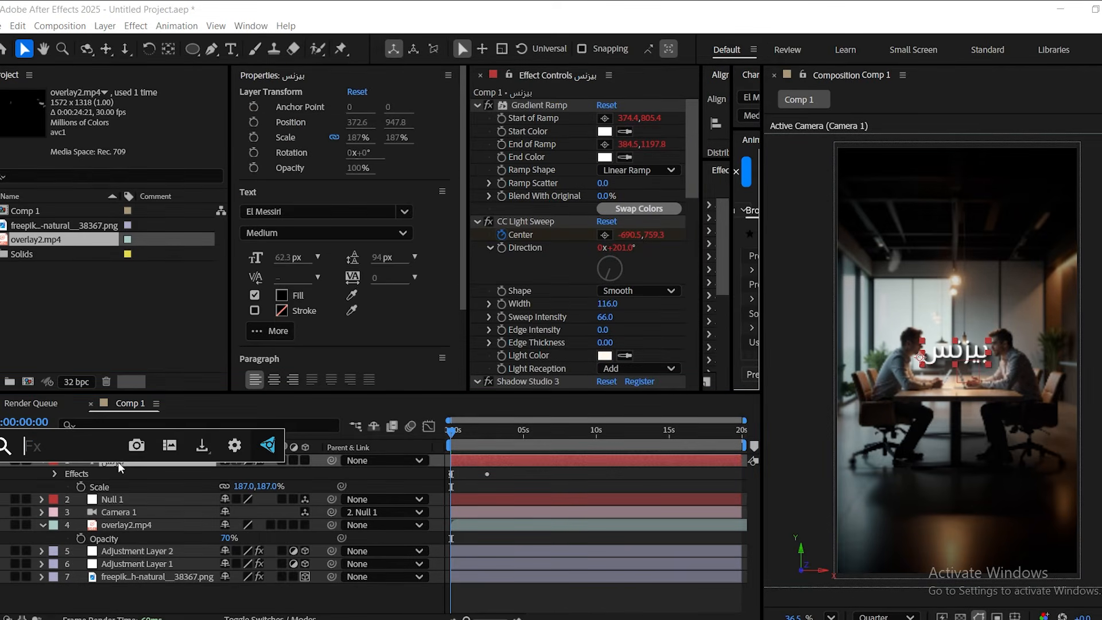
type("smoo")
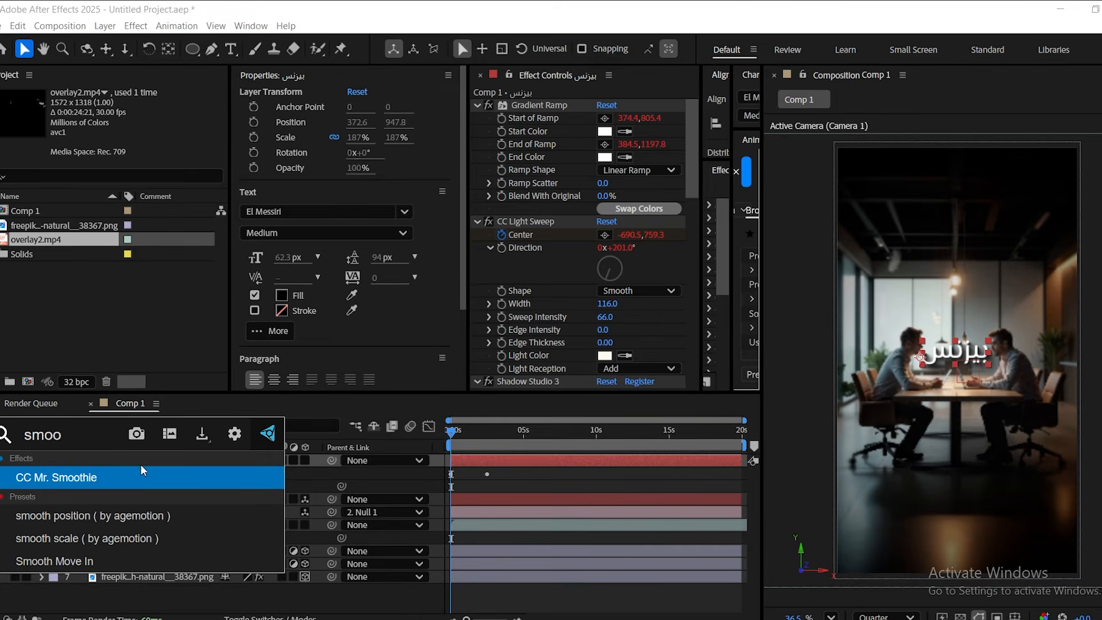
left_click(87, 538)
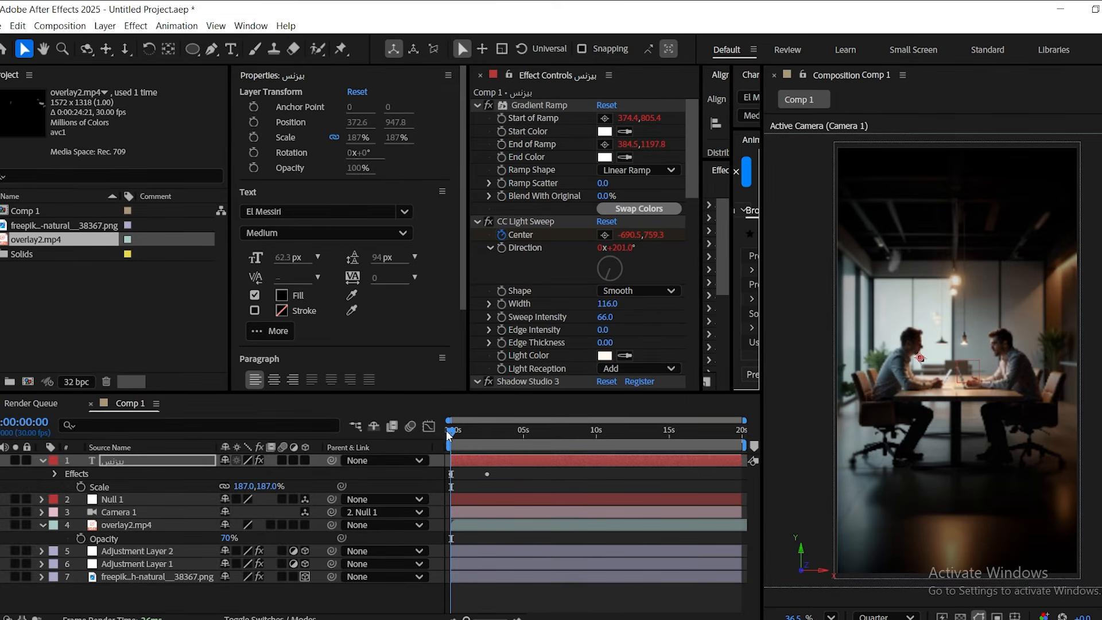
Keyframe Null 1's Position from Z 980 at 0 seconds to Z 0 at about 1.25 seconds.
scroll(450, 435, "up", 3)
left_click(113, 499)
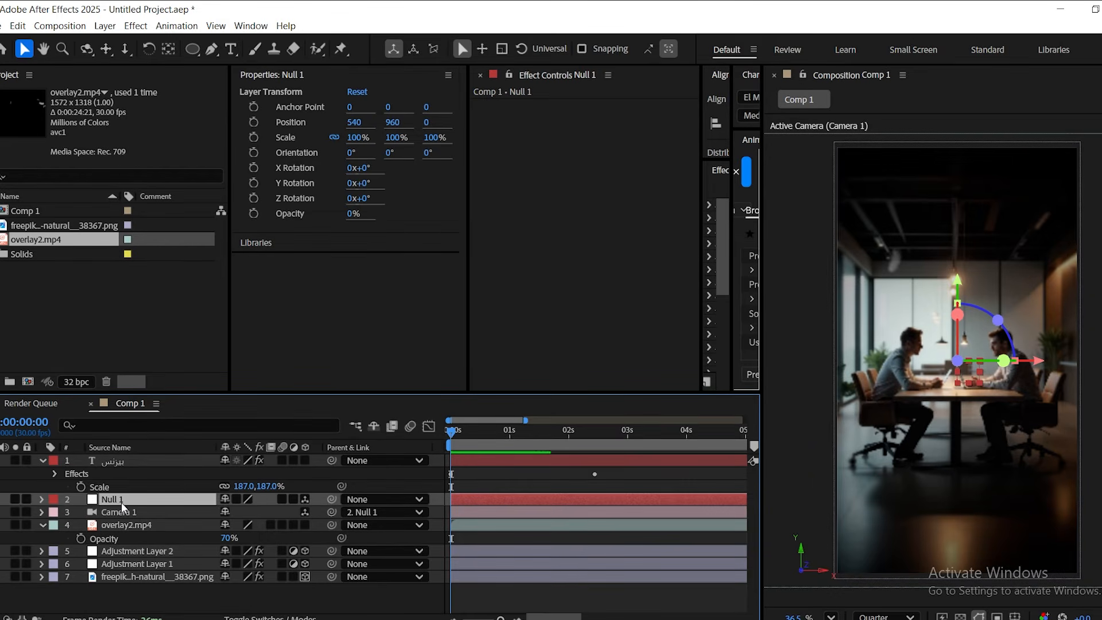
key("p")
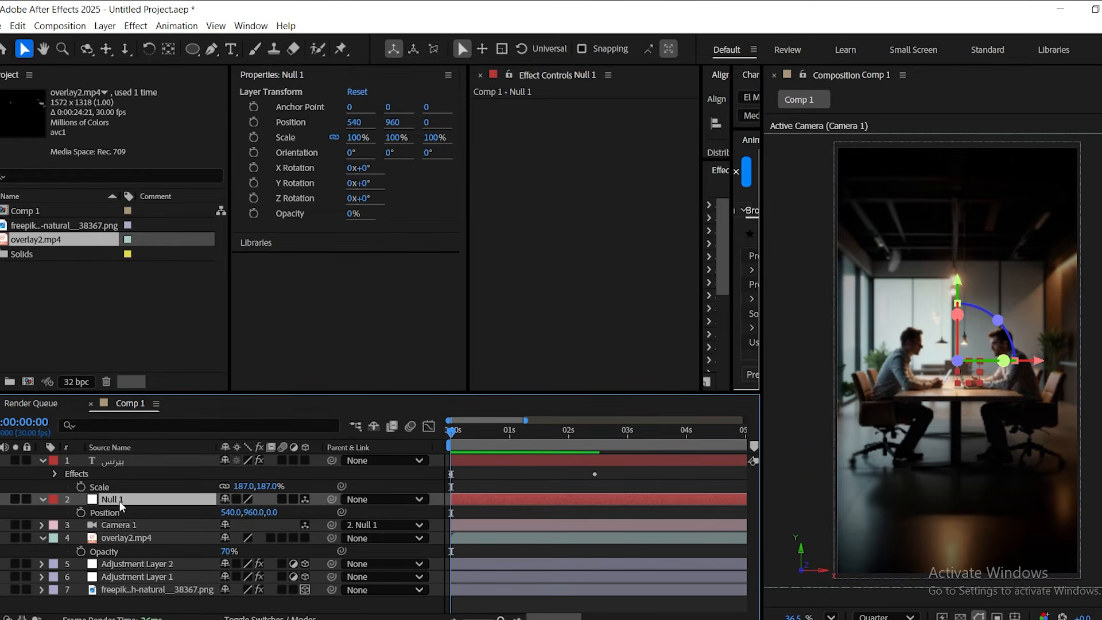
left_click(81, 512)
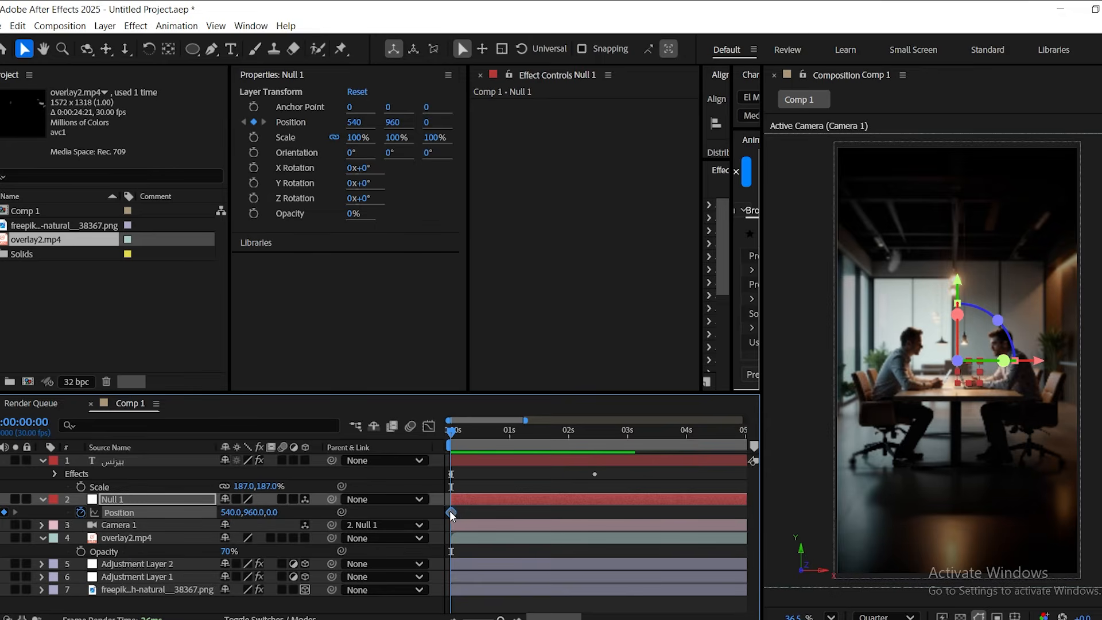
left_click_drag(454, 512, 528, 518)
left_click_drag(272, 513, 1013, 516)
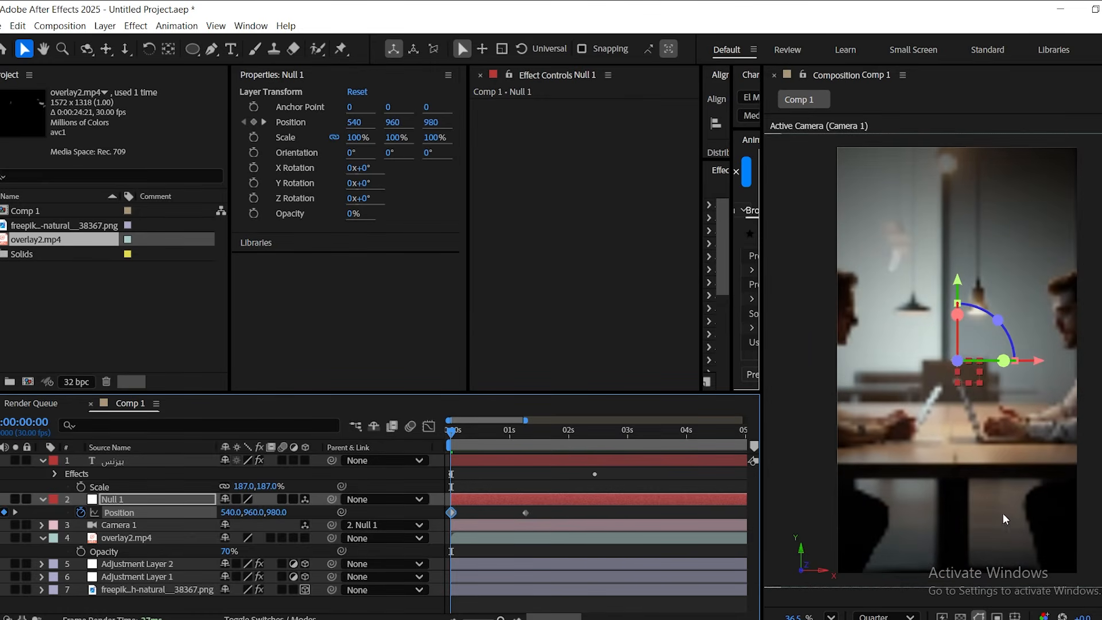
Shift the "بيزنس" text layer slightly earlier in time and apply Easy Ease to both Position keyframes of Null 1.
left_click(502, 463)
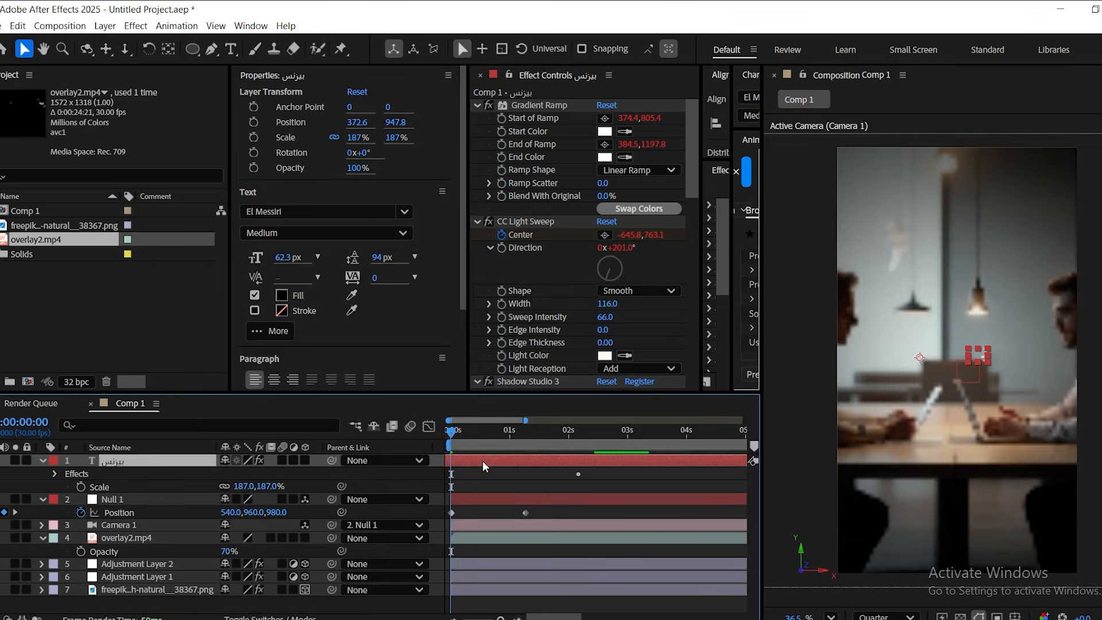
left_click(508, 521)
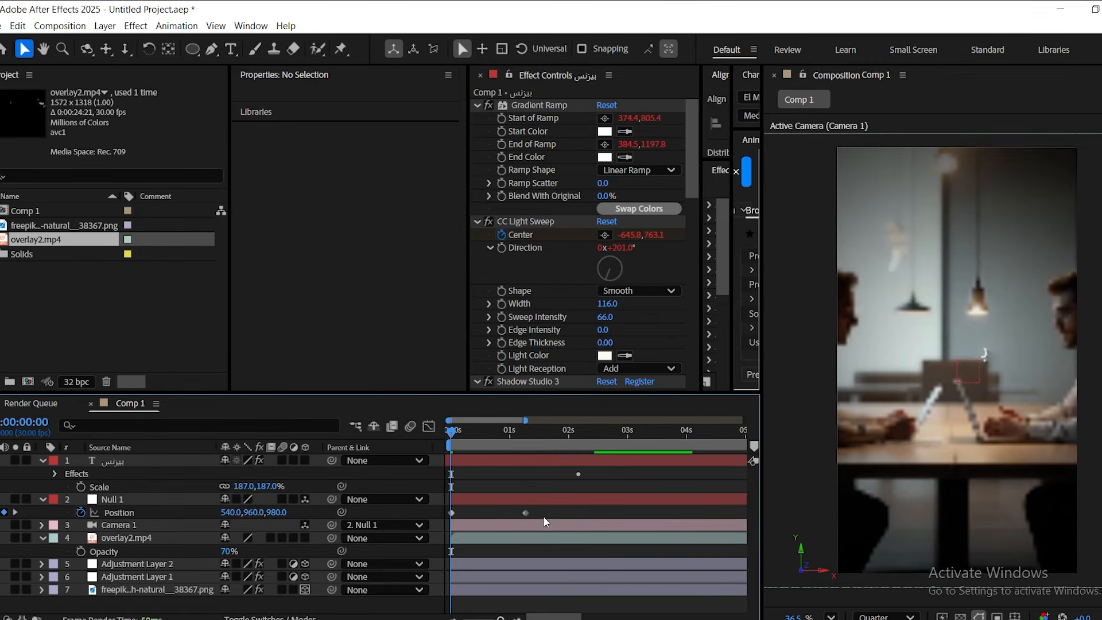
left_click(378, 513)
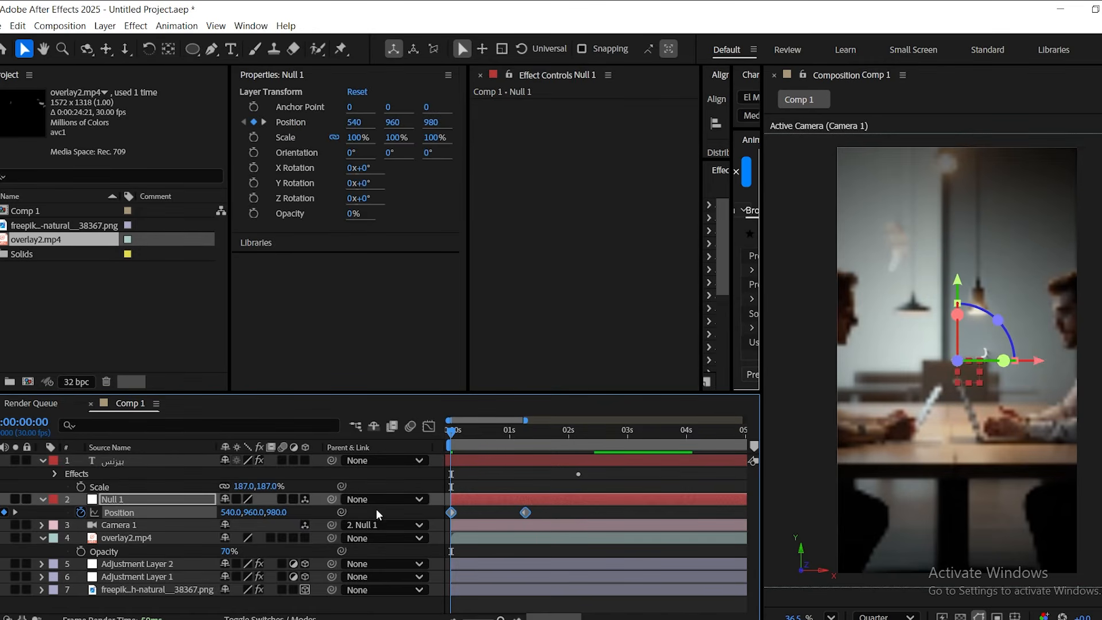
key("F9")
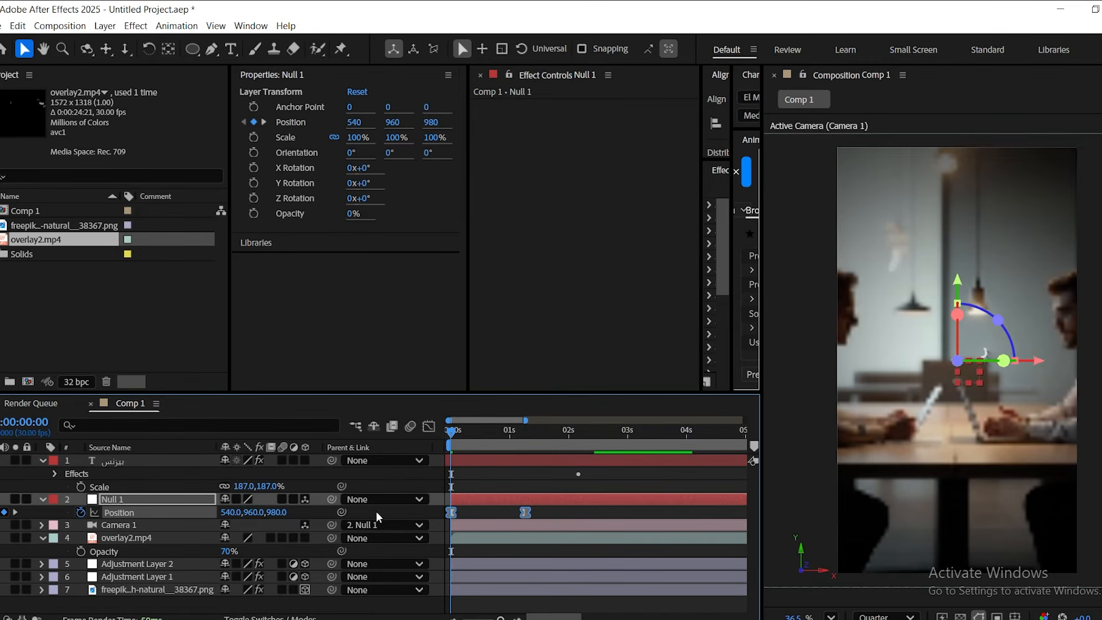
Lengthen the outgoing ease of Null 1's first Position keyframe in the speed graph and preview the camera move.
left_click(430, 426)
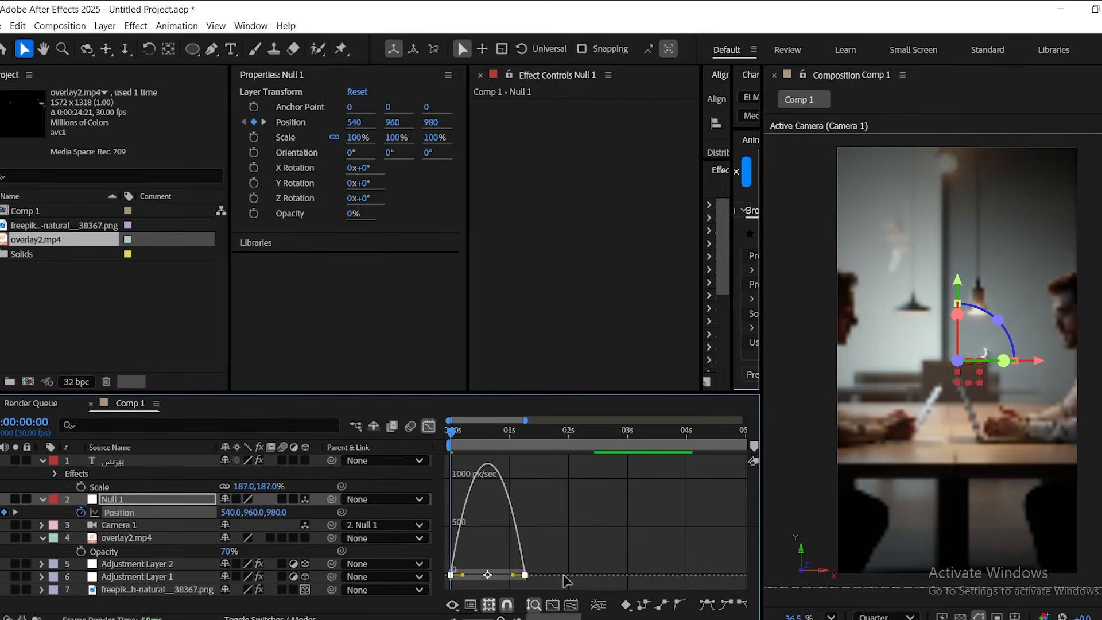
mouse_move(464, 576)
left_mouse_down()
mouse_move(454, 488)
mouse_move(521, 573)
mouse_move(481, 574)
left_mouse_up()
left_click(428, 427)
left_click(551, 512)
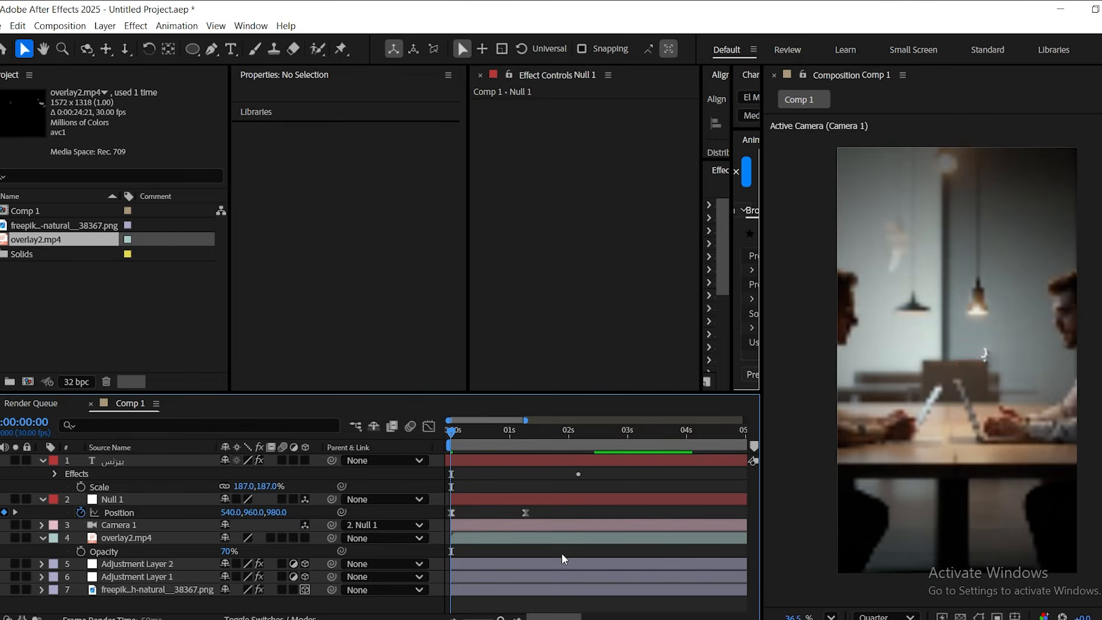
key("space")
key("space")
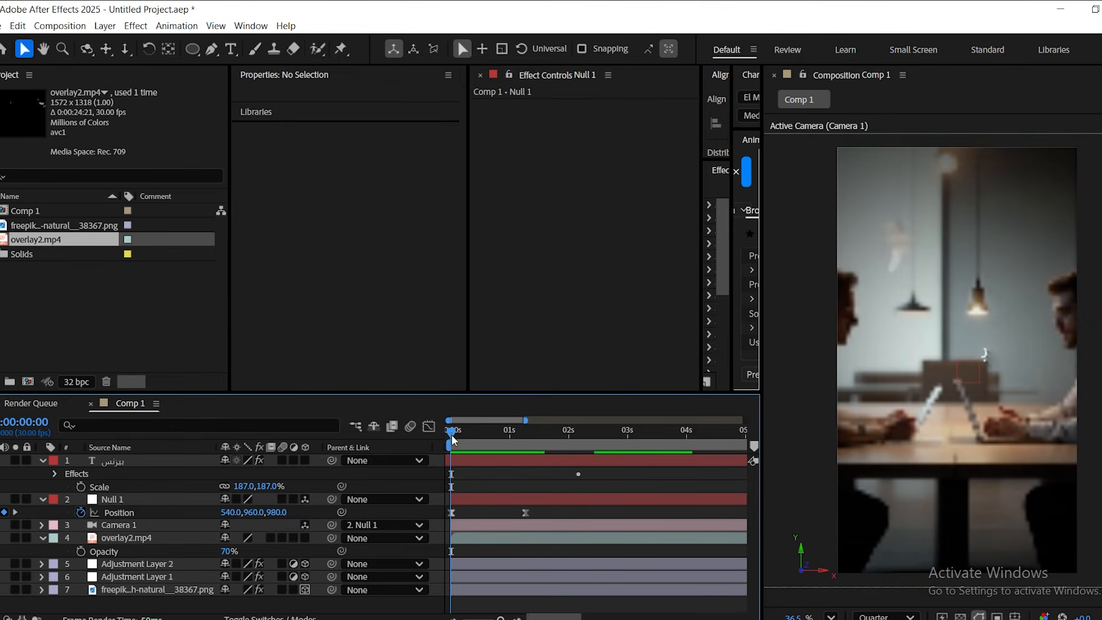
Preview the "بيزنس" title with the camera move, and scrub from the start to Null 1's second Position keyframe at 0:00:01:08.
left_click(120, 463)
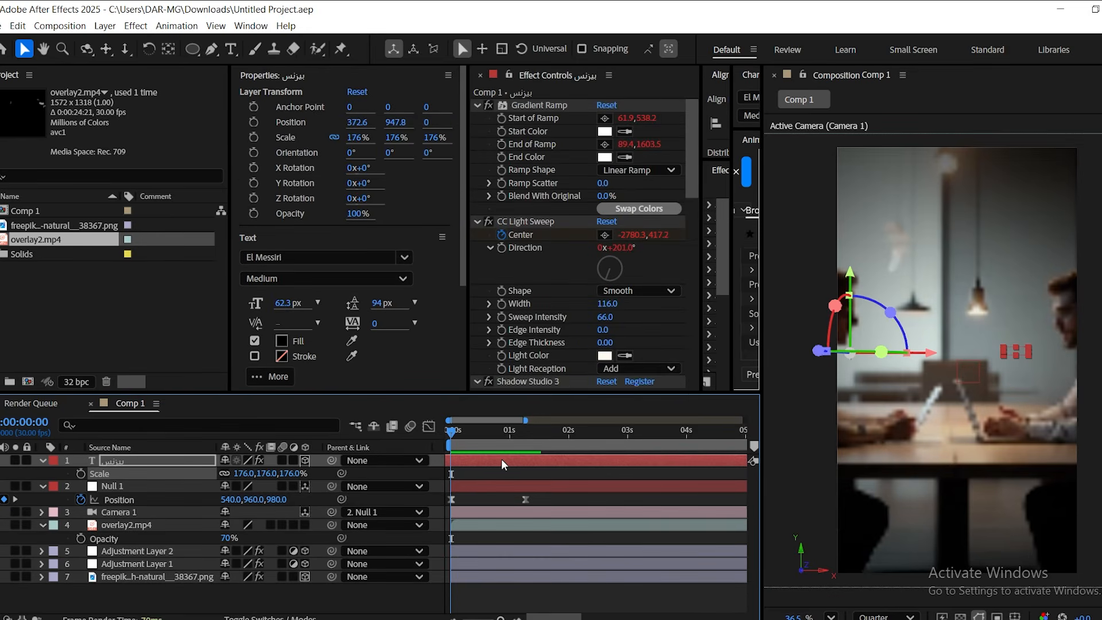
key("space")
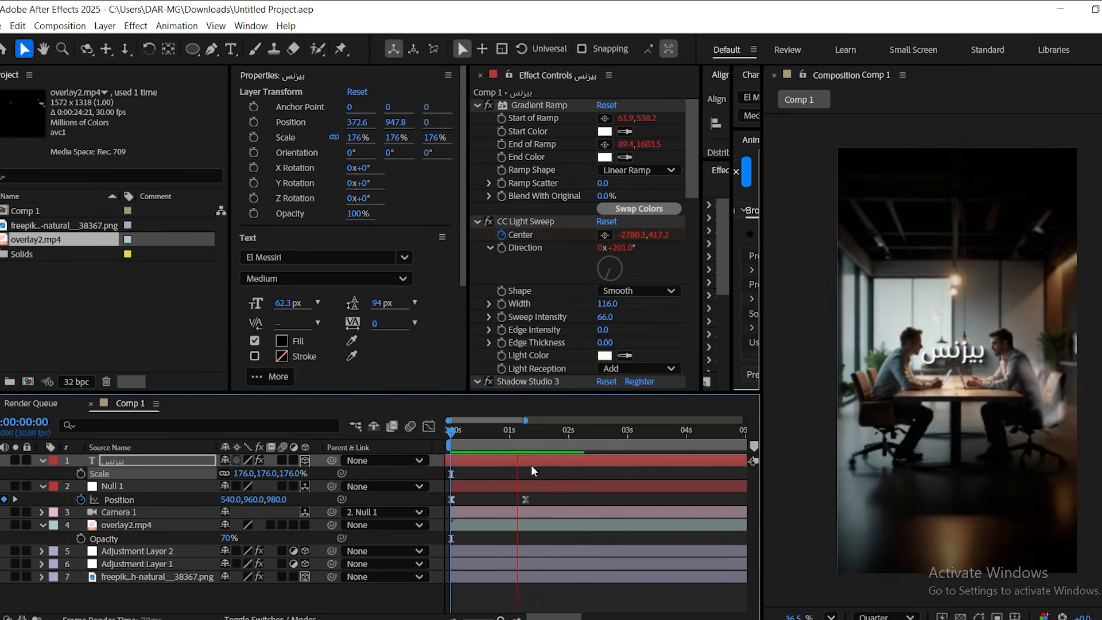
key("space")
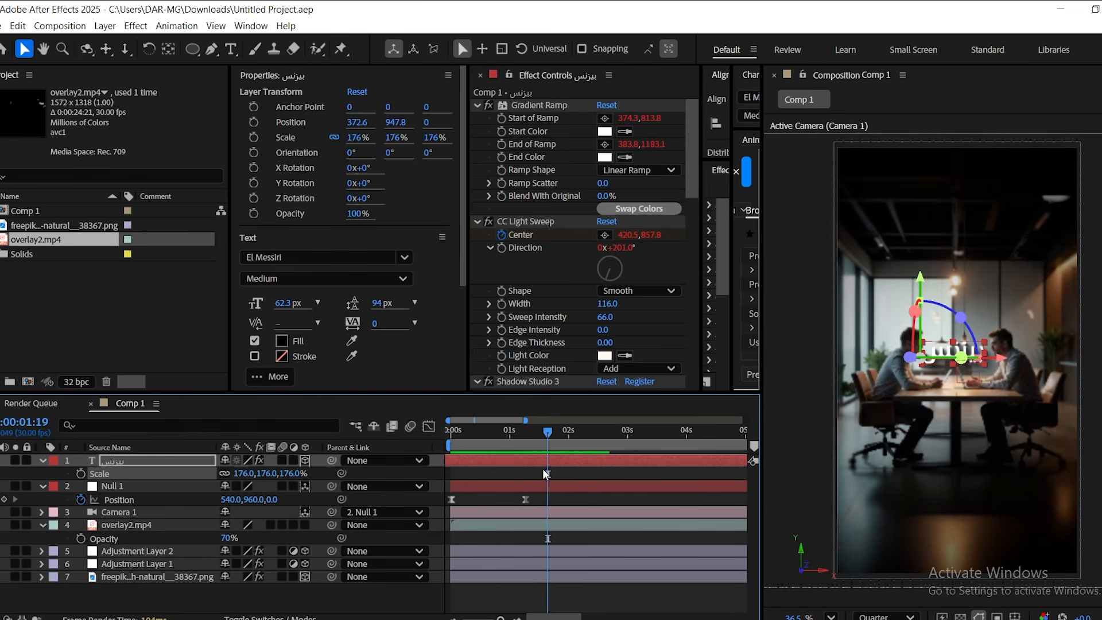
key("Home")
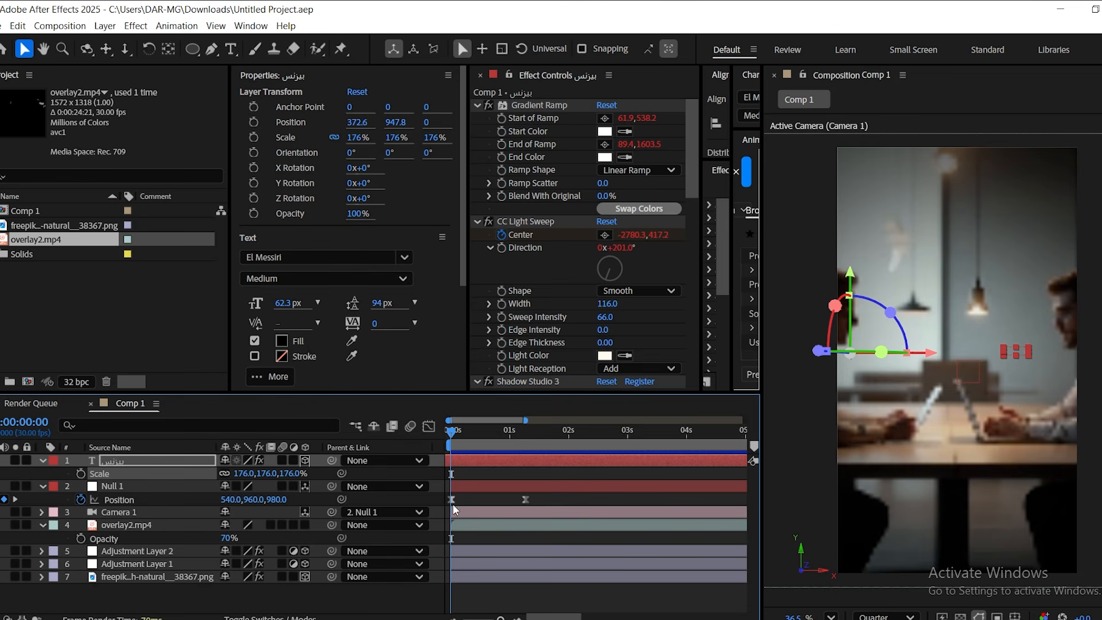
left_click(201, 604)
left_click_drag(459, 430, 526, 436)
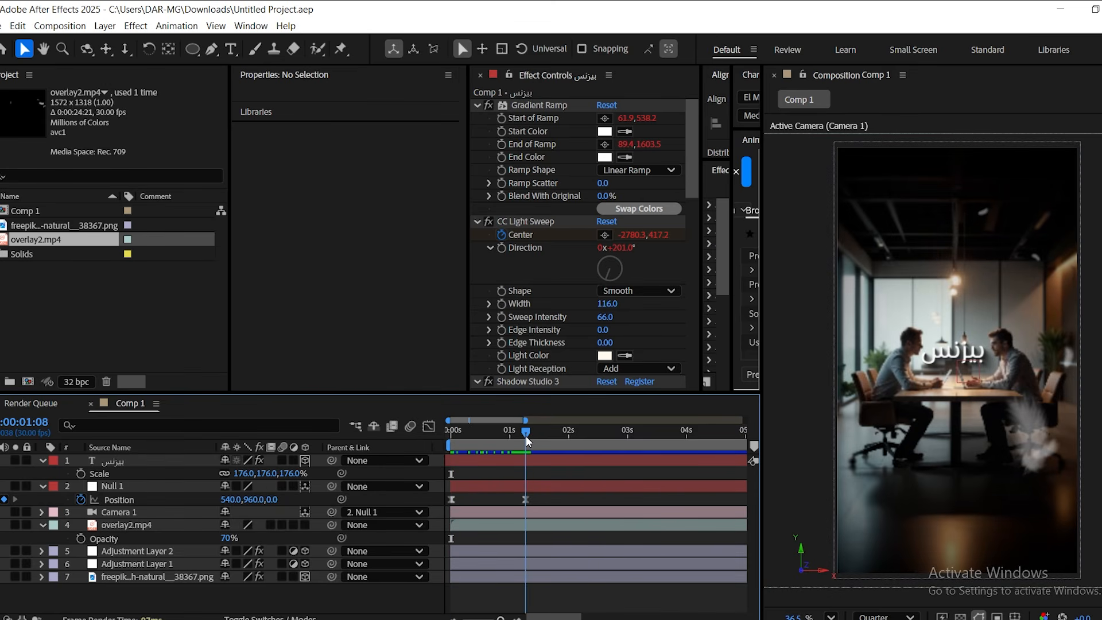